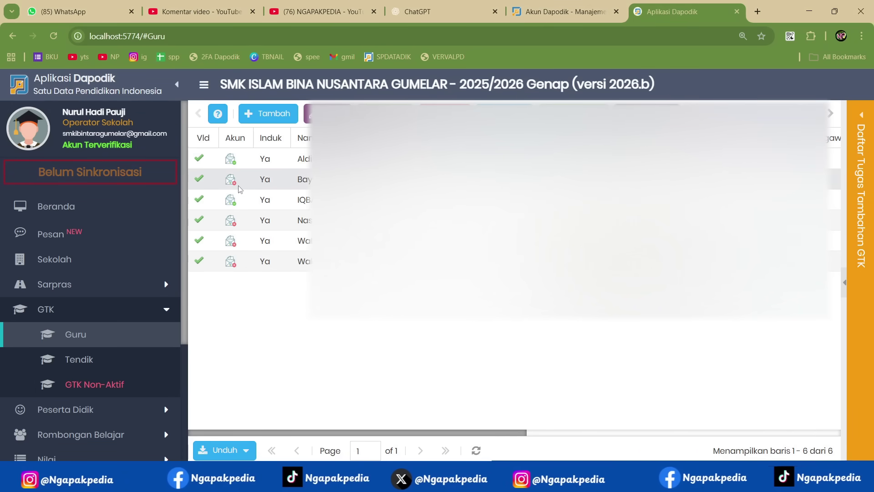
- Use Tukar Akses Pengguna in Pengaturan to switch from the school operator to another teacher's PTK account
mouse_move(239, 189)
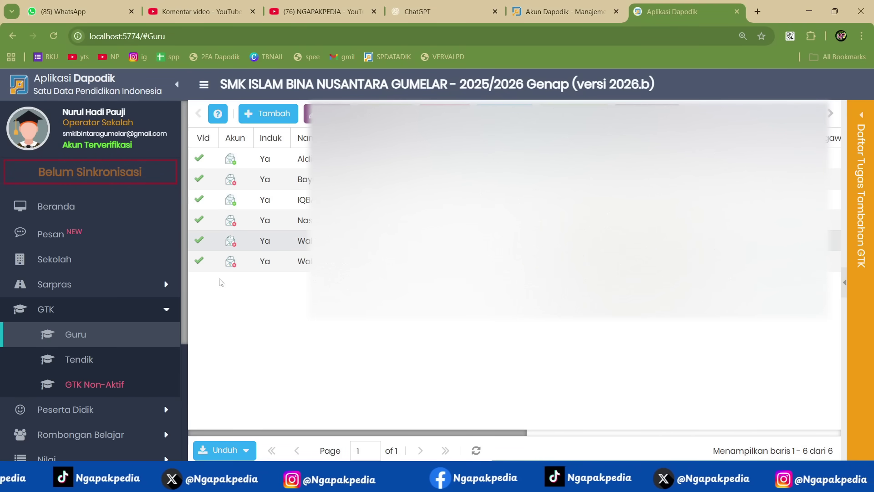
scroll(107, 316, down, 4)
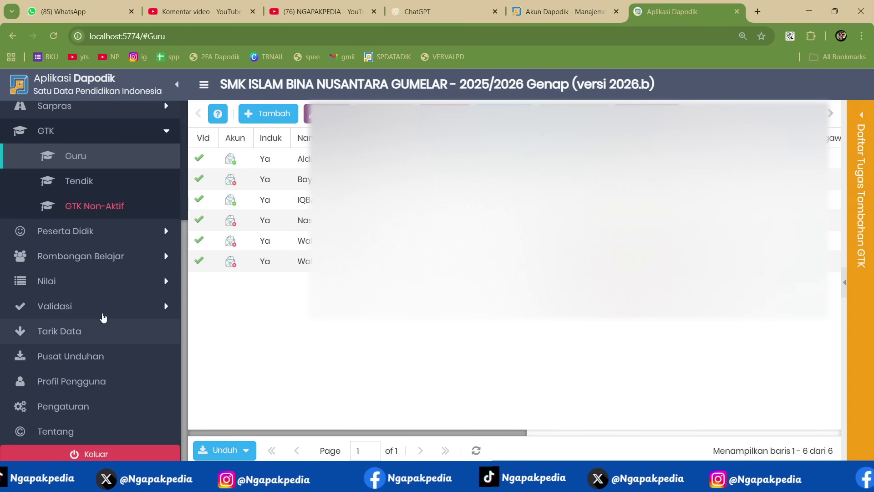
click(72, 403)
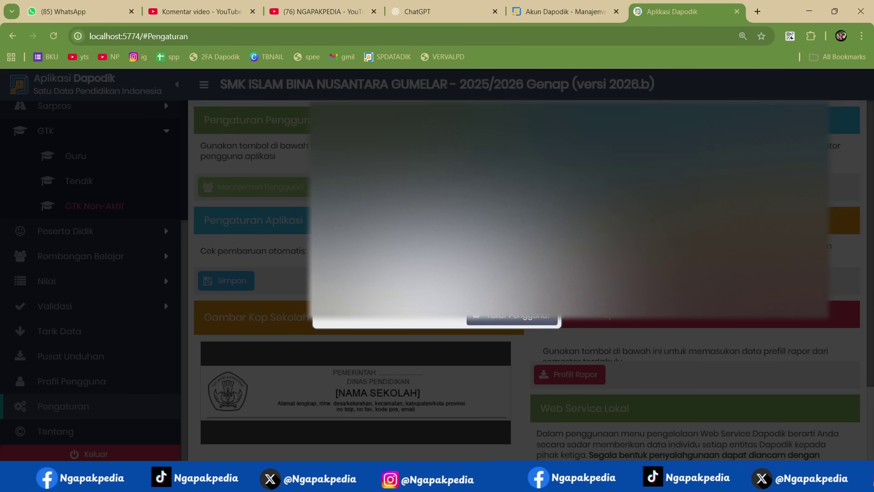
click(510, 318)
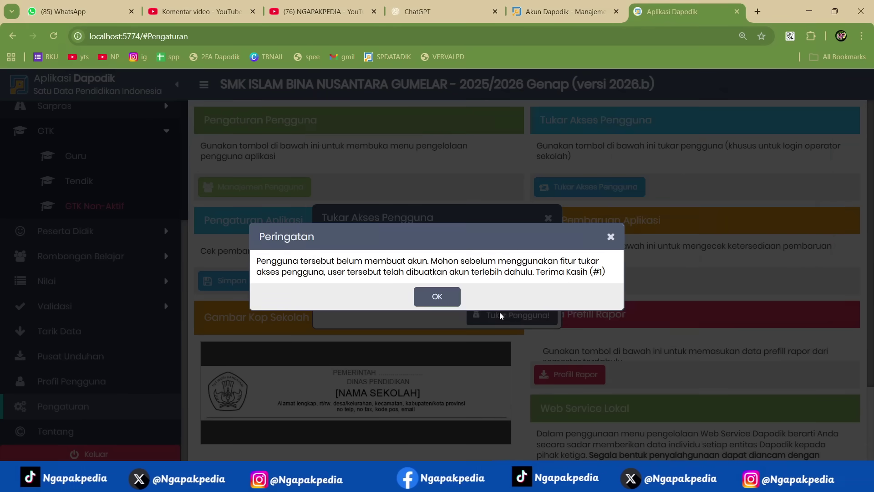
click(449, 300)
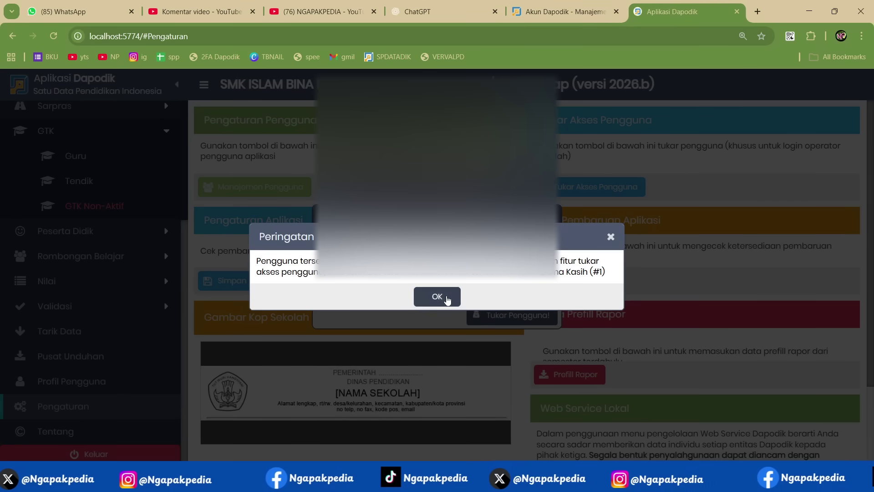
click(542, 276)
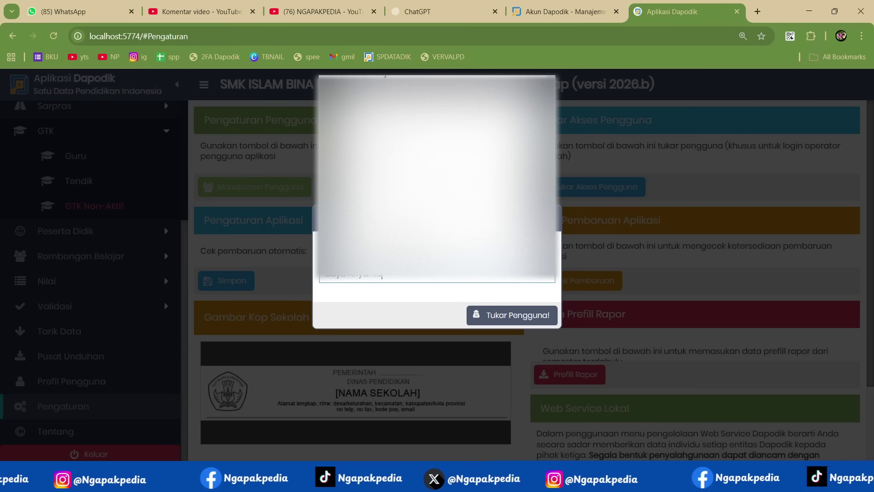
click(437, 246)
click(534, 314)
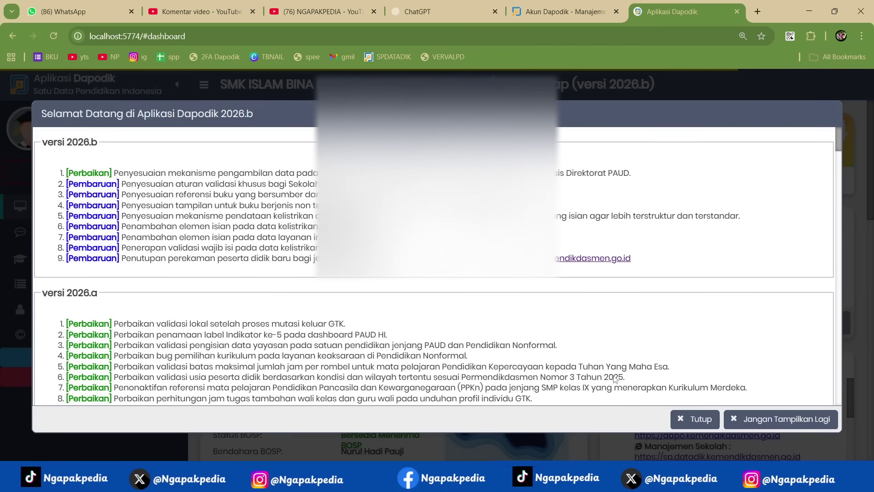
- Leave the teacher account with Kembali ke Admin, confirming and acknowledging the alert, then close the welcome window
click(689, 419)
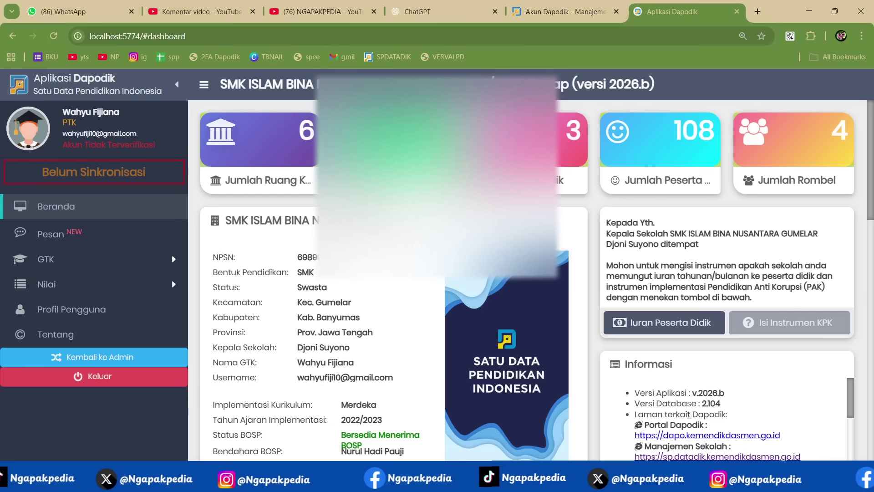
click(148, 363)
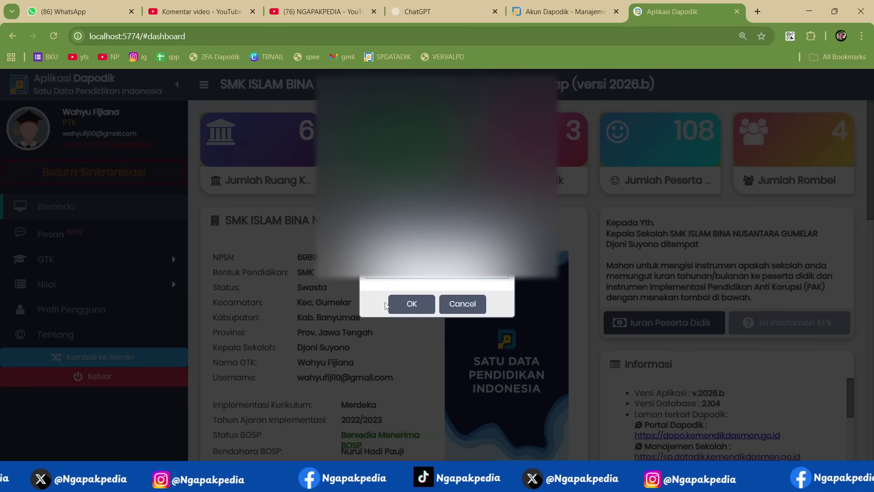
click(445, 302)
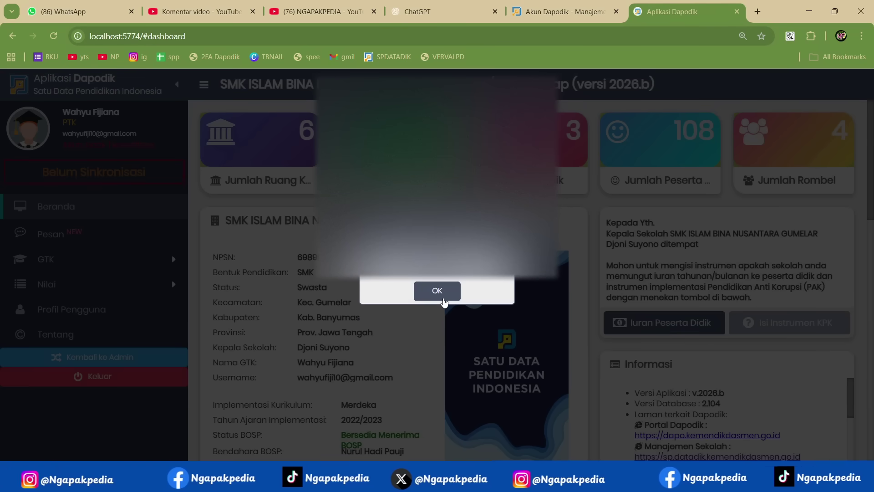
click(437, 292)
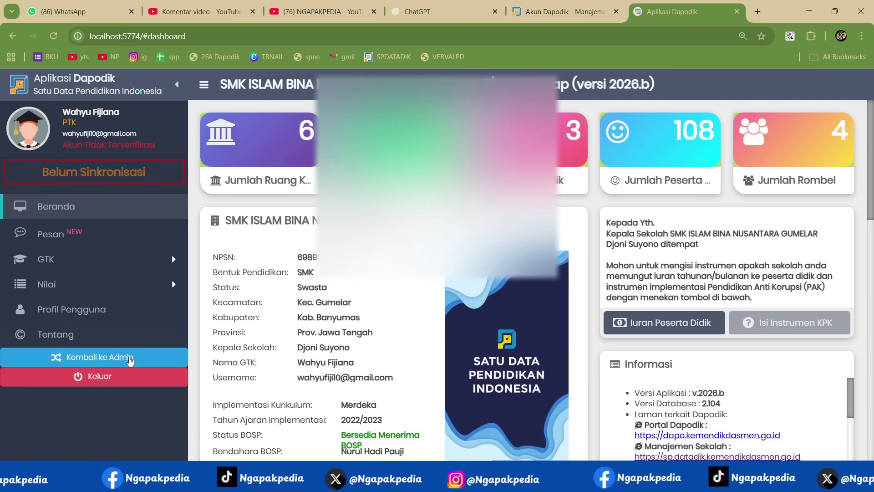
click(131, 358)
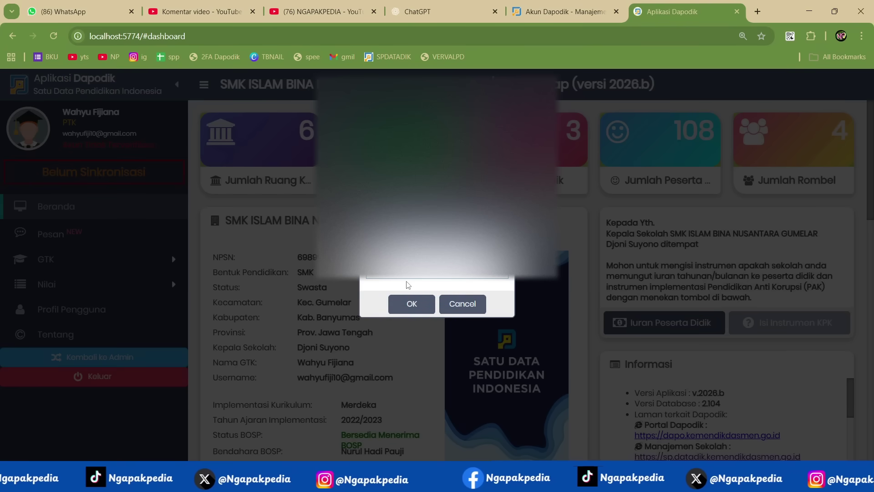
key(Return)
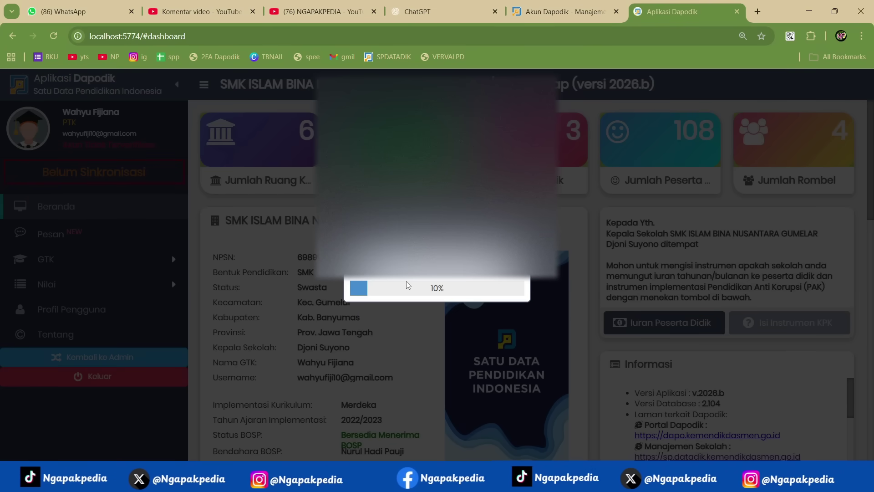
click(422, 293)
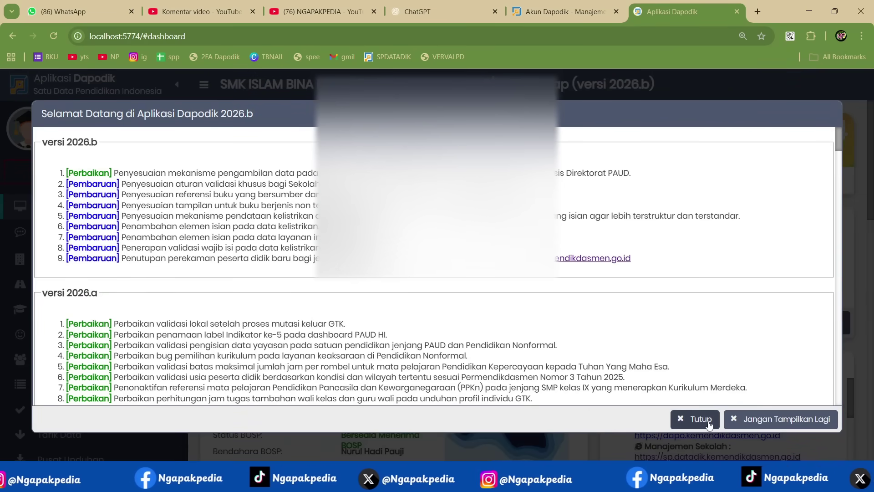
click(708, 423)
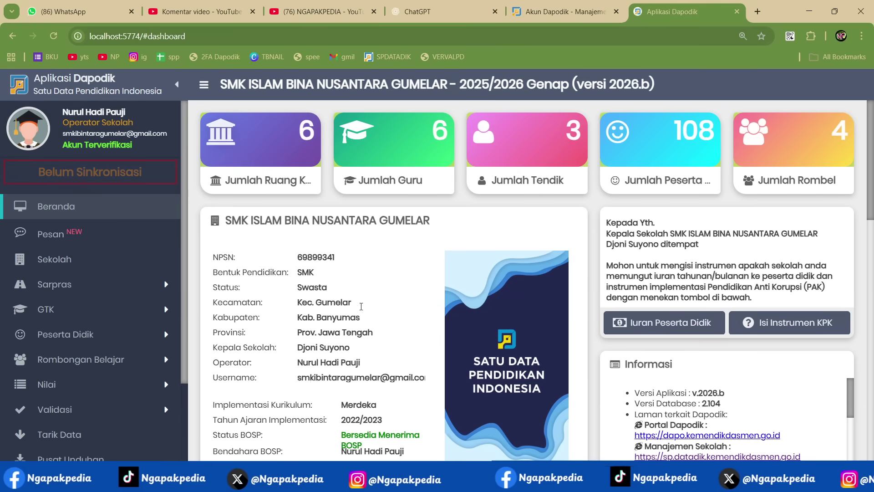
key(alt+Tab)
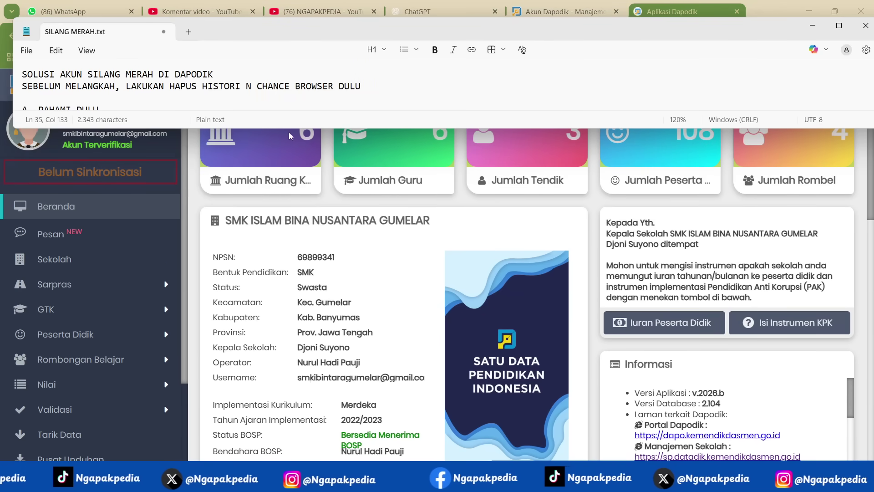
triple_click(16, 77)
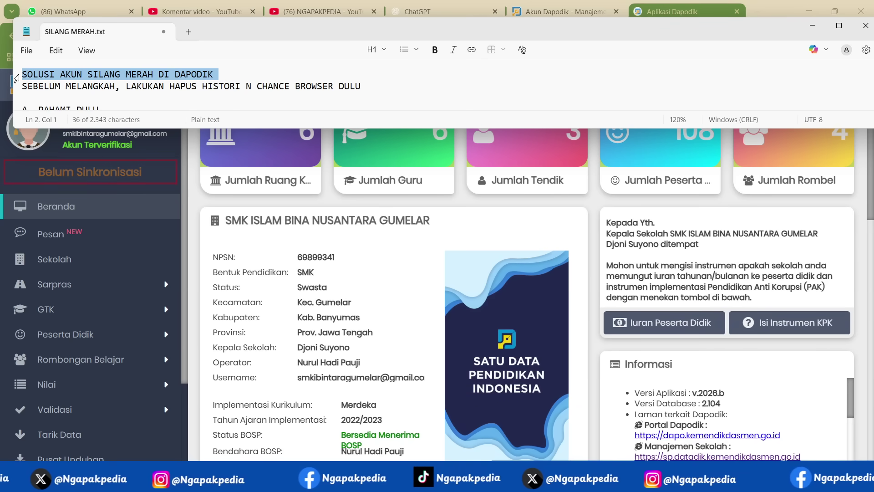
triple_click(17, 86)
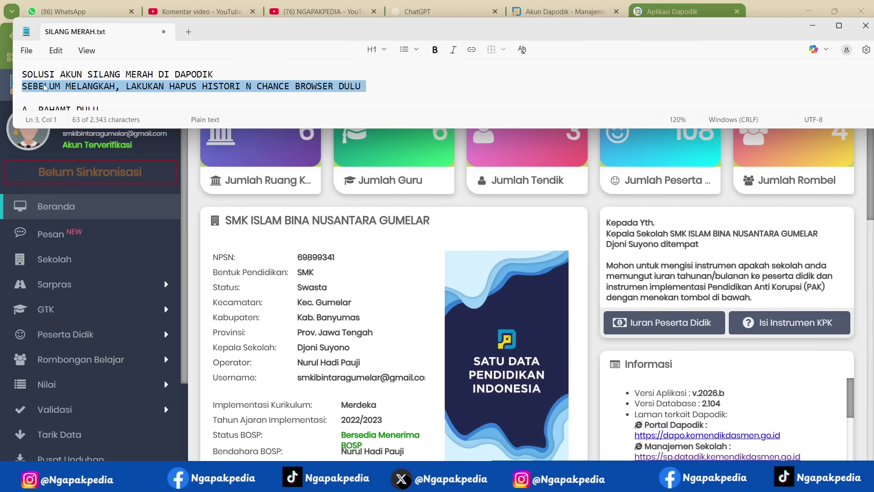
click(811, 28)
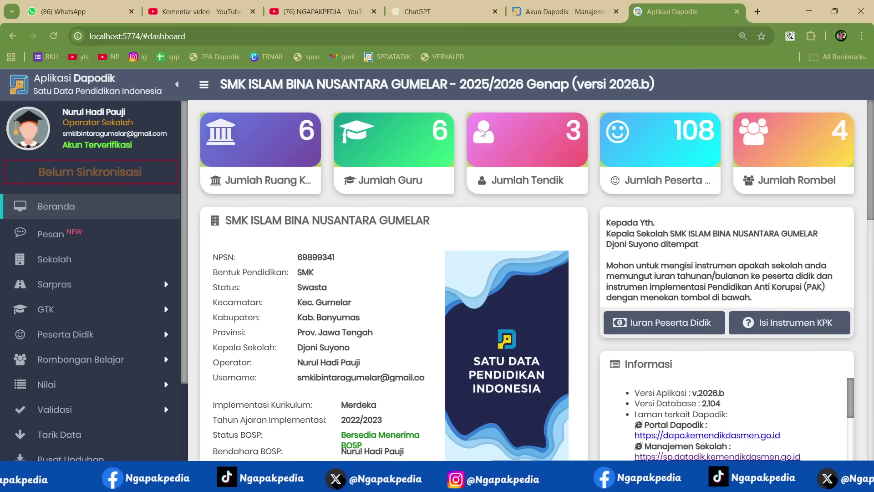
click(763, 10)
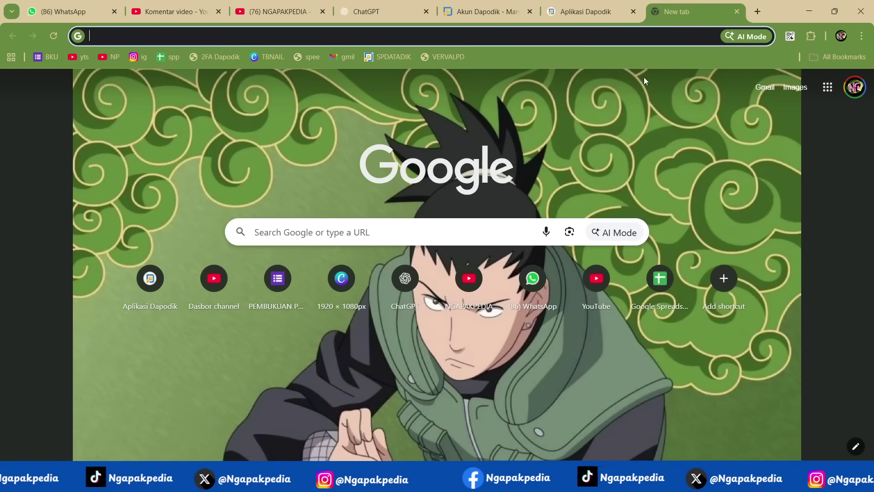
key(ctrl+h)
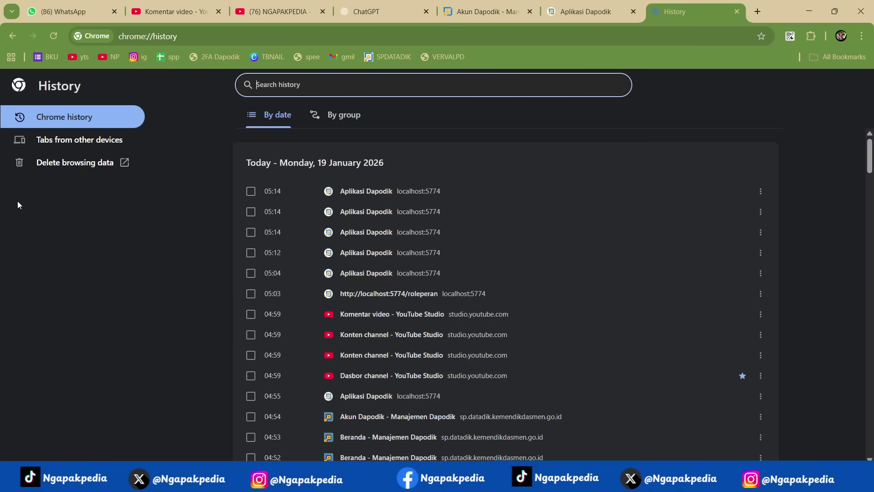
click(83, 168)
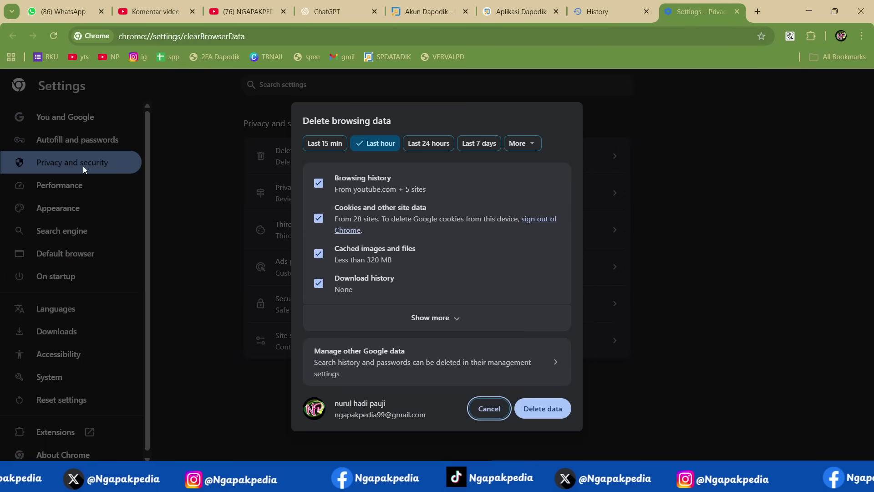
click(519, 143)
click(503, 184)
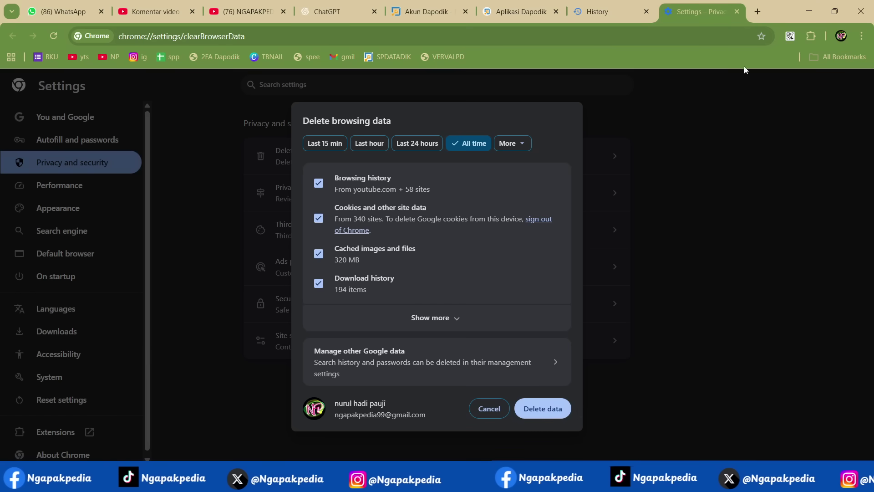
click(737, 14)
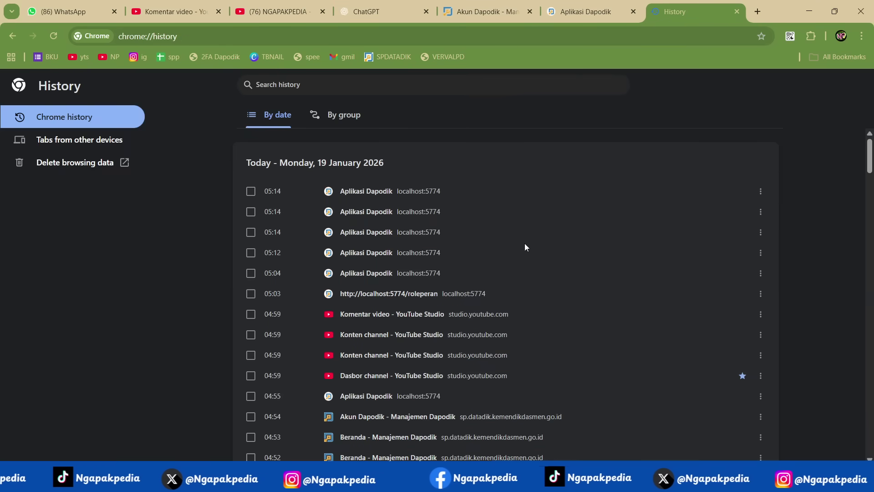
click(737, 12)
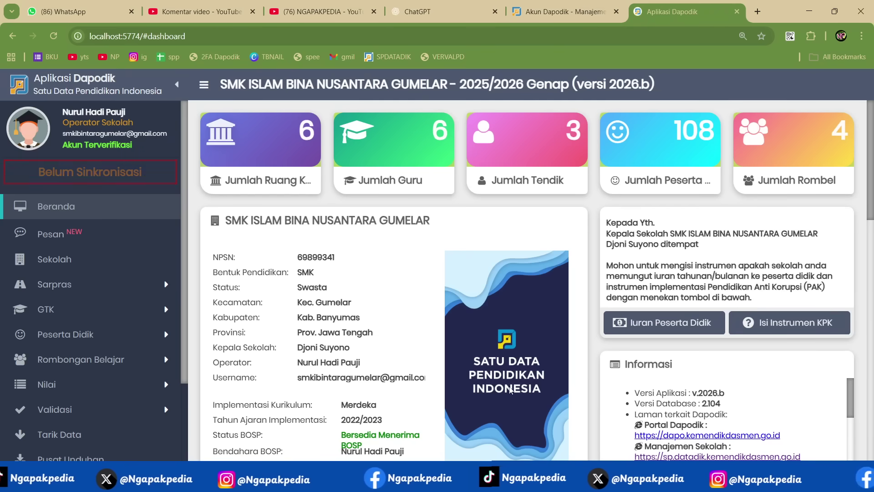
key(alt+Tab)
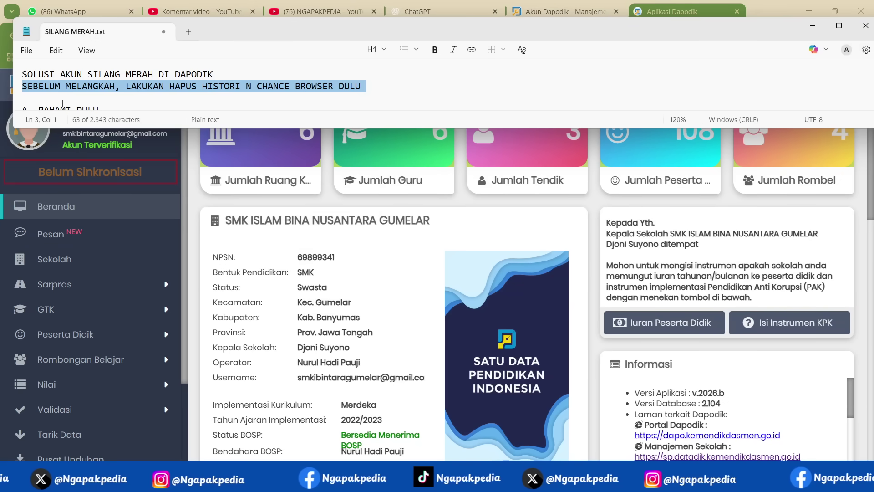
scroll(62, 103, down, 1)
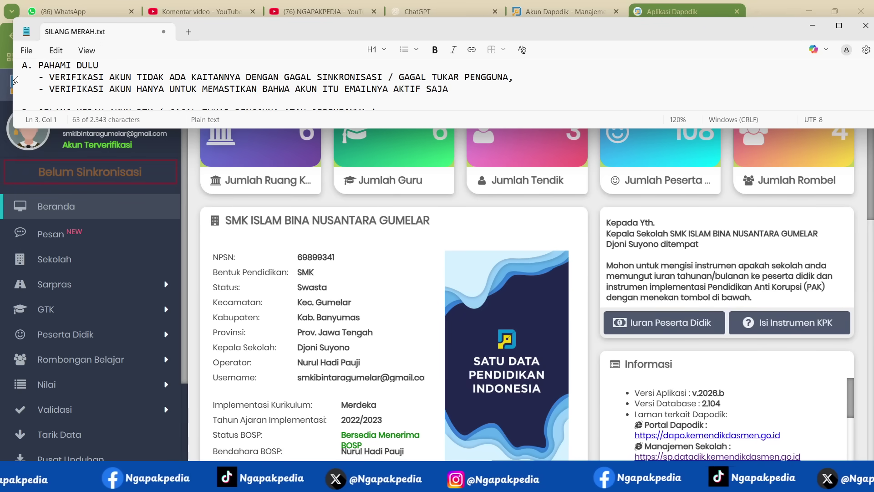
click(15, 80)
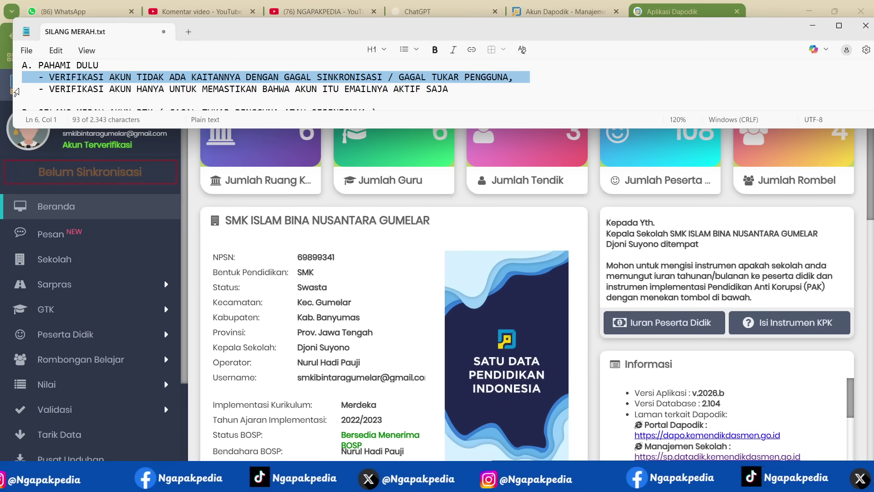
click(16, 92)
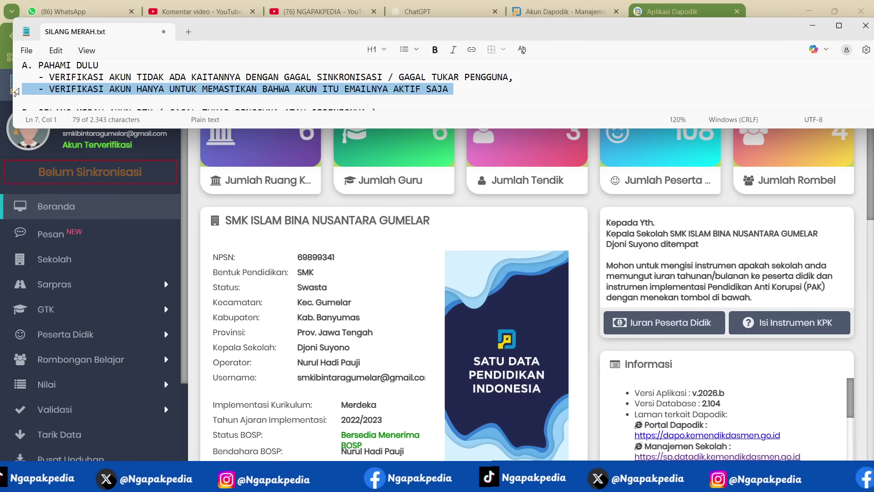
scroll(16, 92, down, 1)
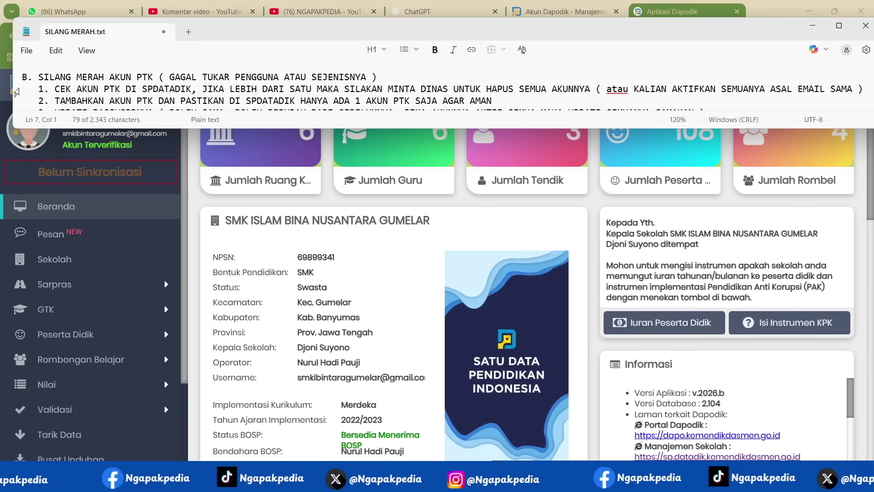
triple_click(16, 78)
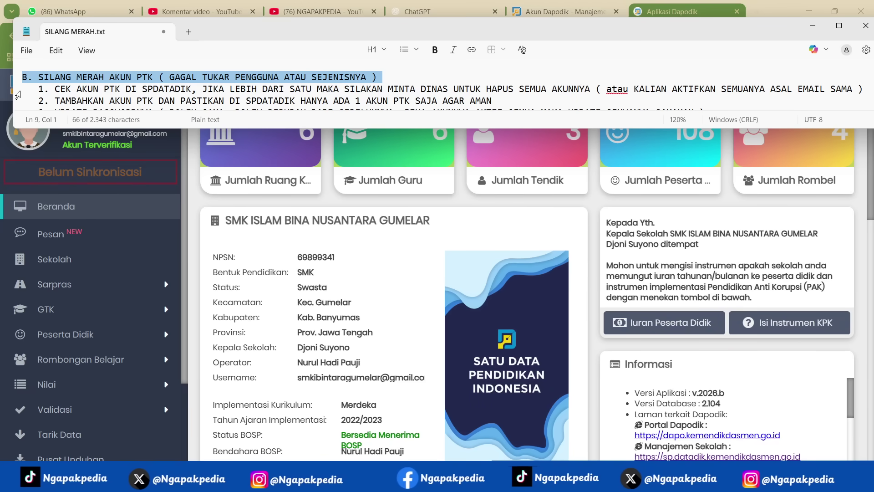
click(18, 94)
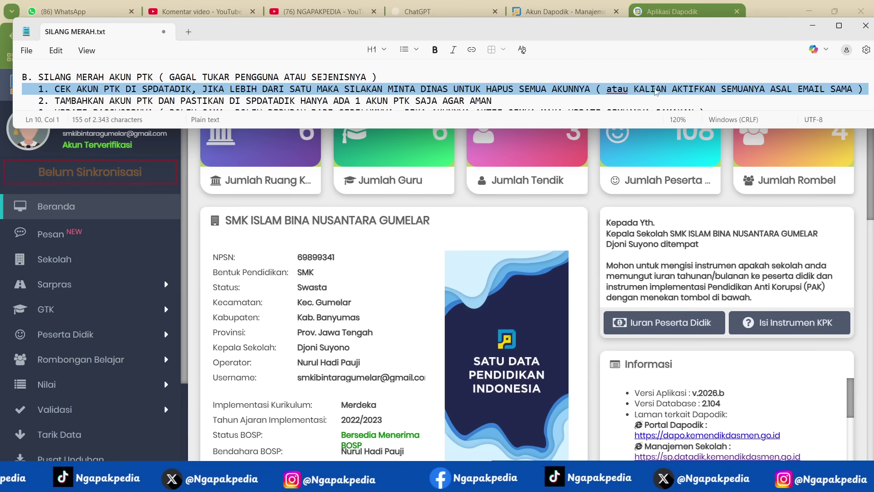
click(16, 105)
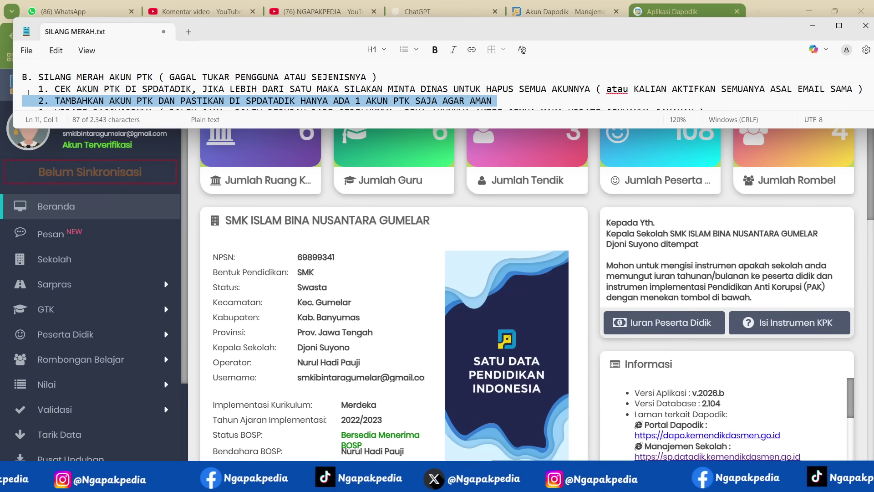
scroll(54, 92, down, 1)
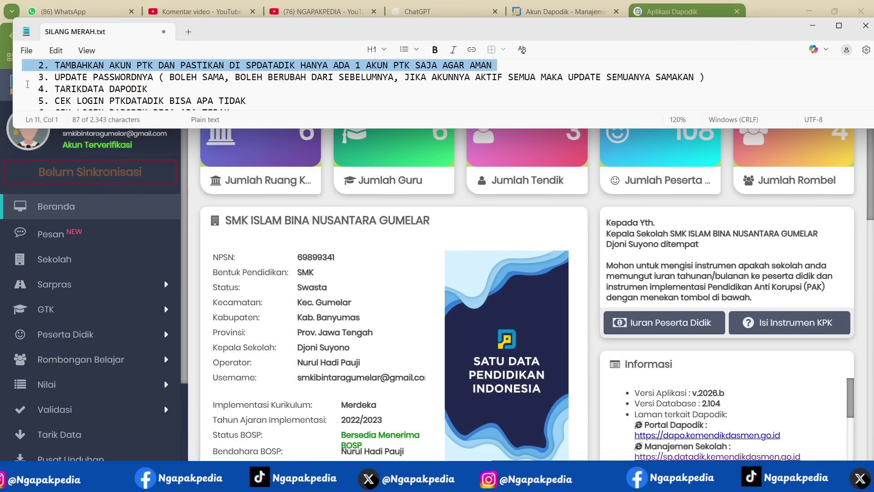
click(16, 78)
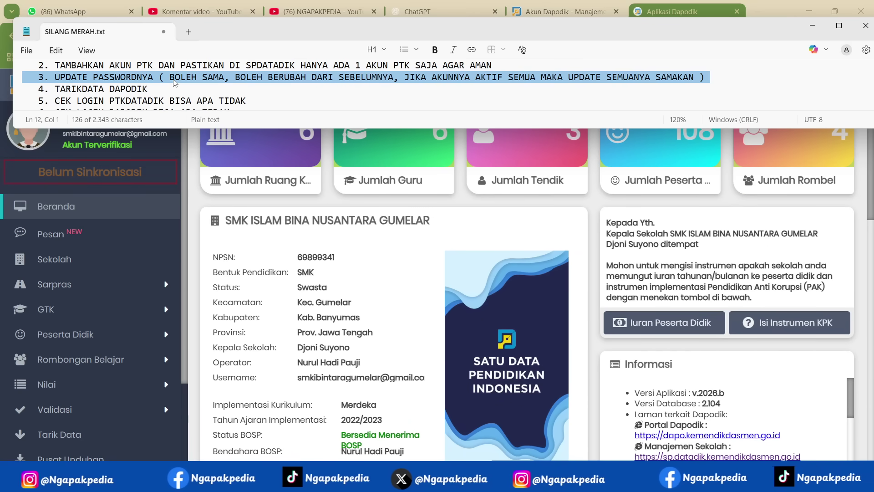
scroll(637, 78, up, 1)
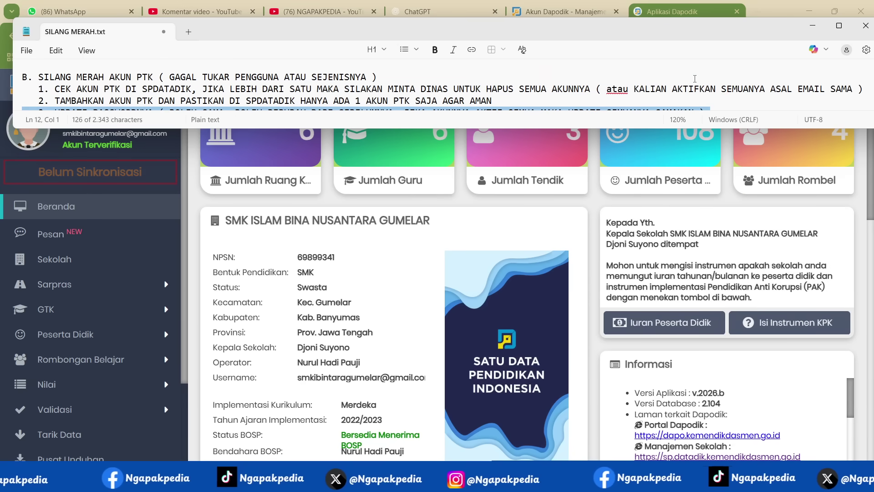
drag(637, 88, 858, 89)
scroll(715, 80, down, 1)
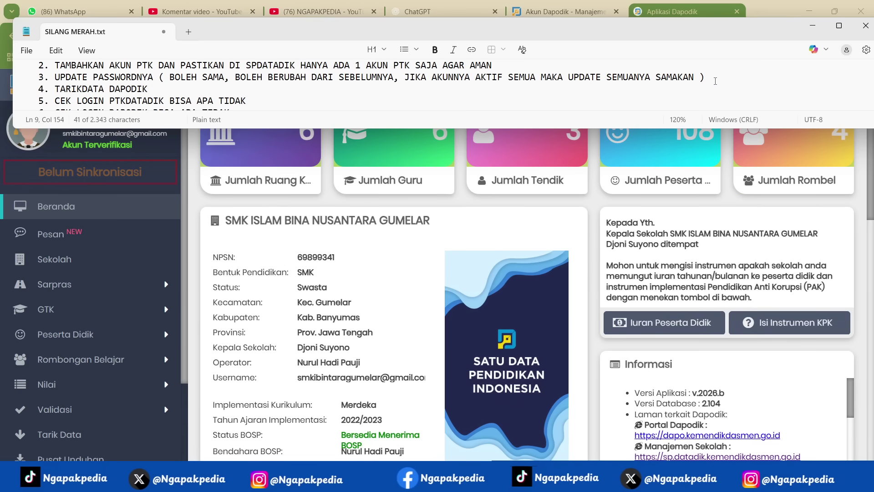
drag(432, 77, 691, 77)
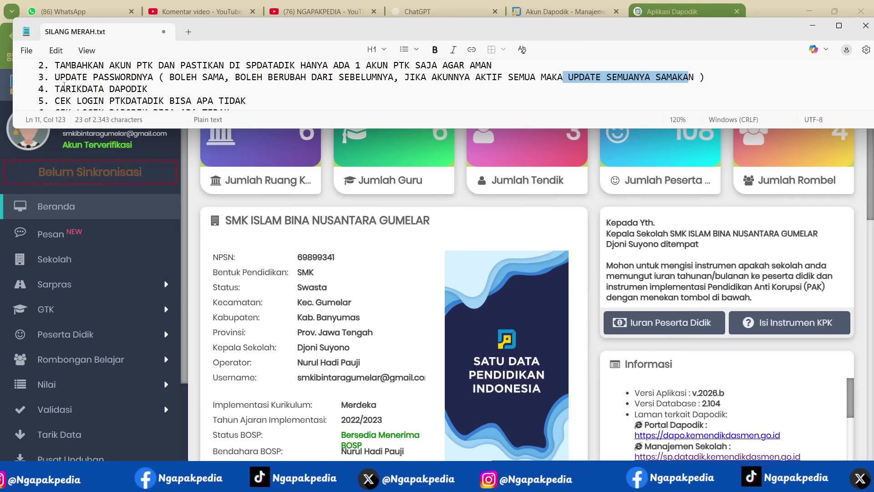
click(39, 91)
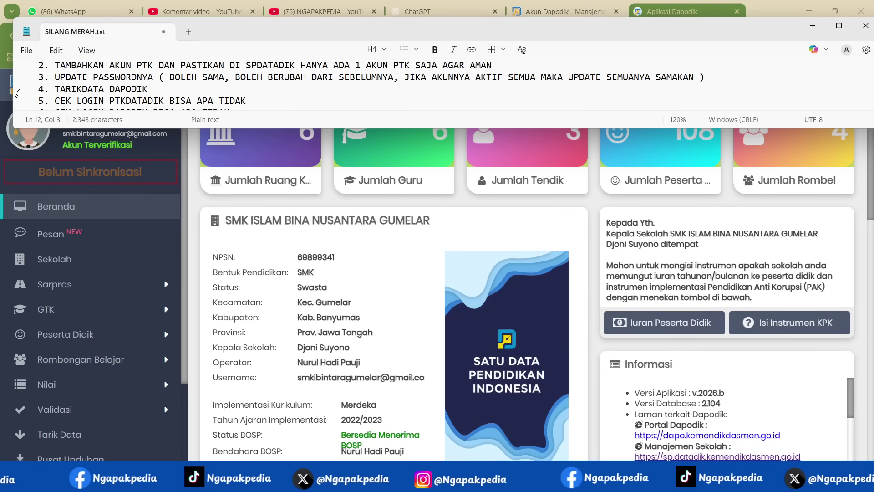
click(15, 93)
click(15, 102)
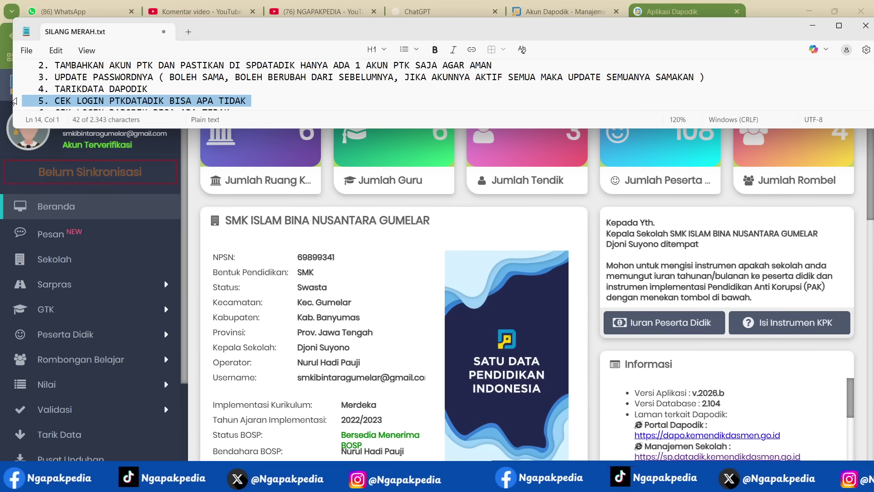
scroll(15, 101, down, 1)
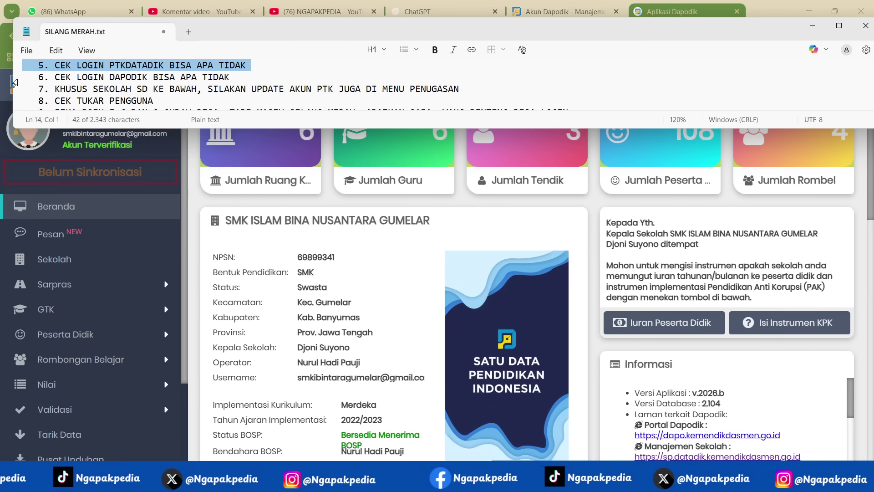
click(14, 80)
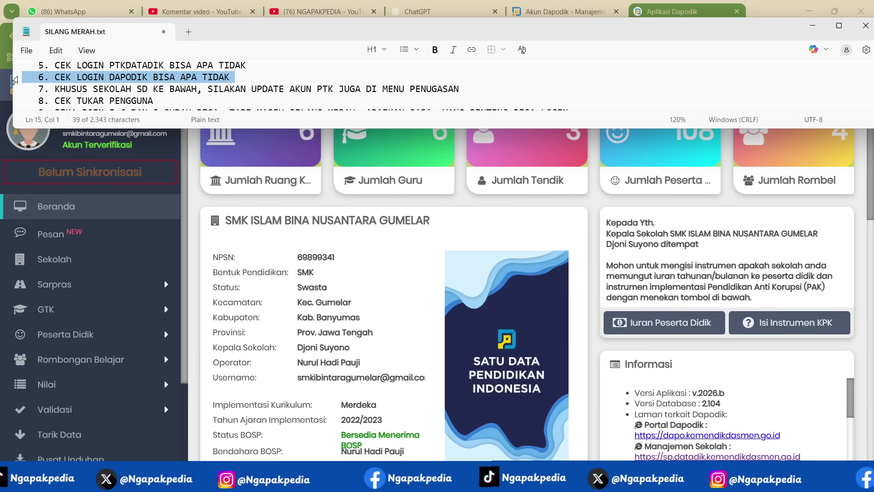
click(15, 93)
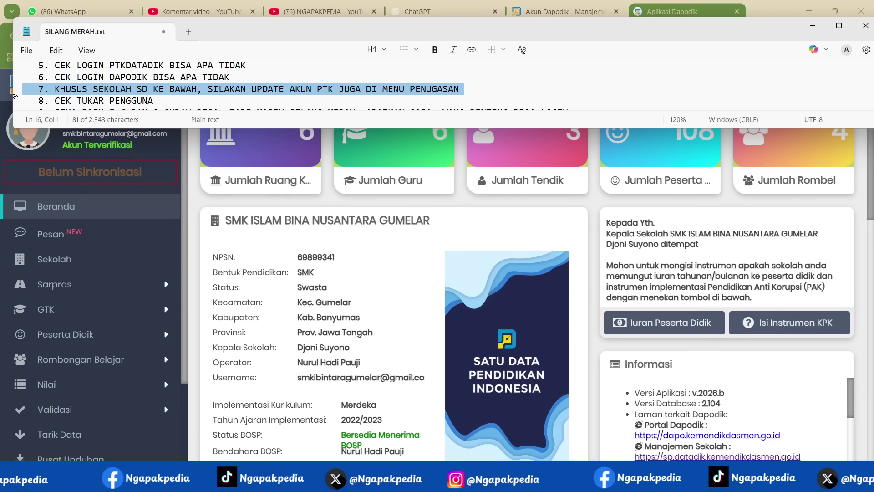
click(15, 104)
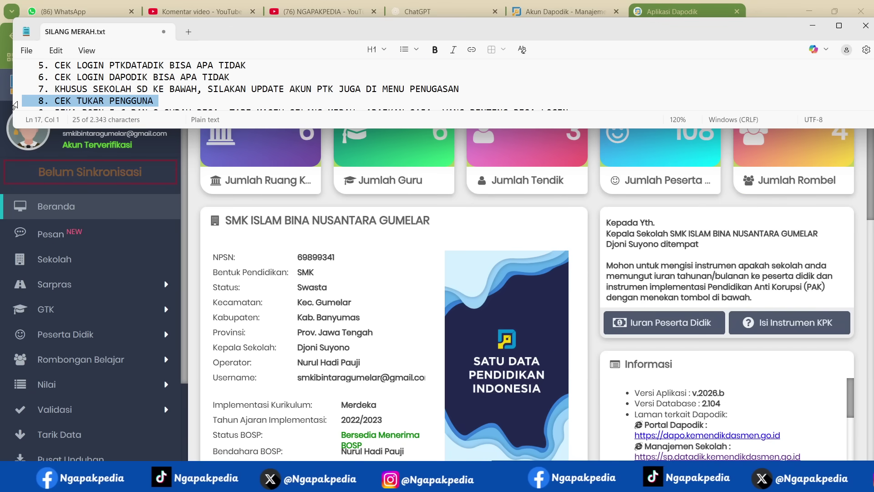
scroll(15, 104, down, 1)
click(17, 78)
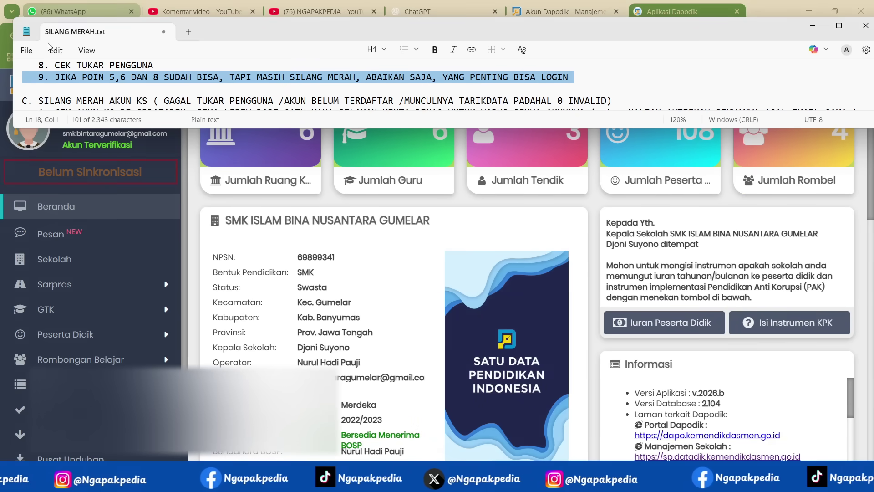
- Switch to the Akun Dapodik page and point out an account's active status in the PTK list
click(571, 10)
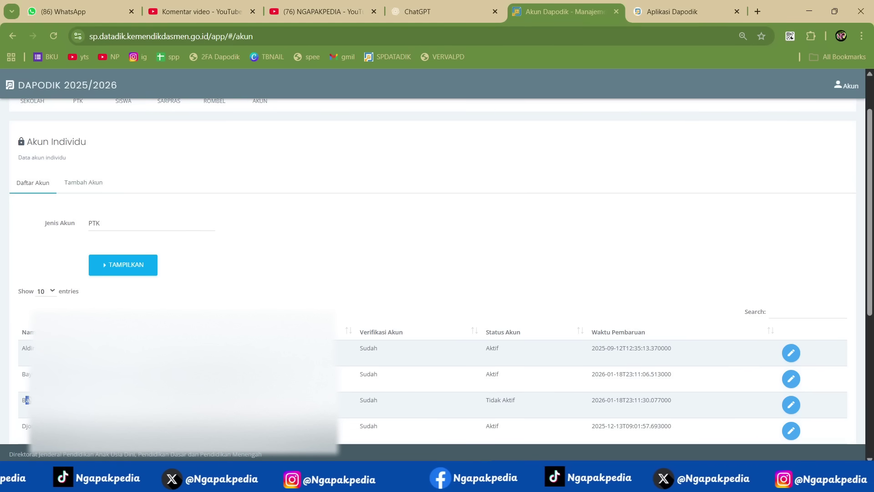
drag(490, 374, 502, 404)
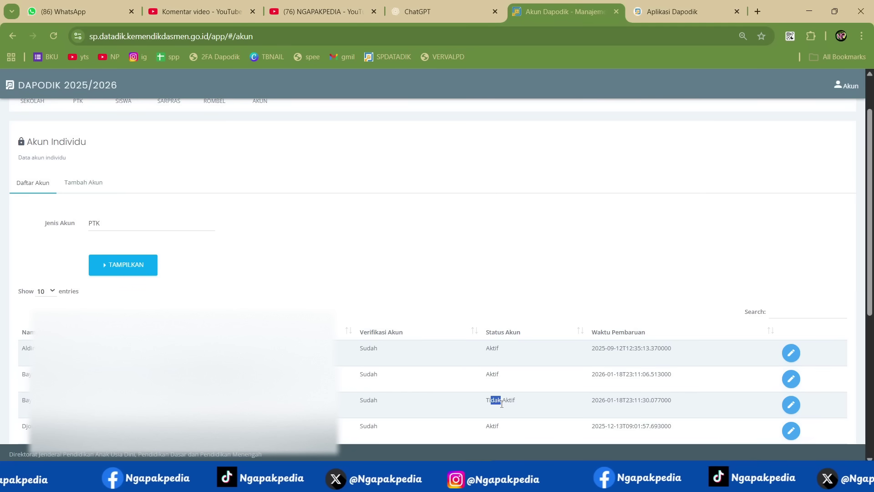
- Filter the PTK account list by searching 'WAHY' and point out the second matching account
click(798, 313)
text(WAHY)
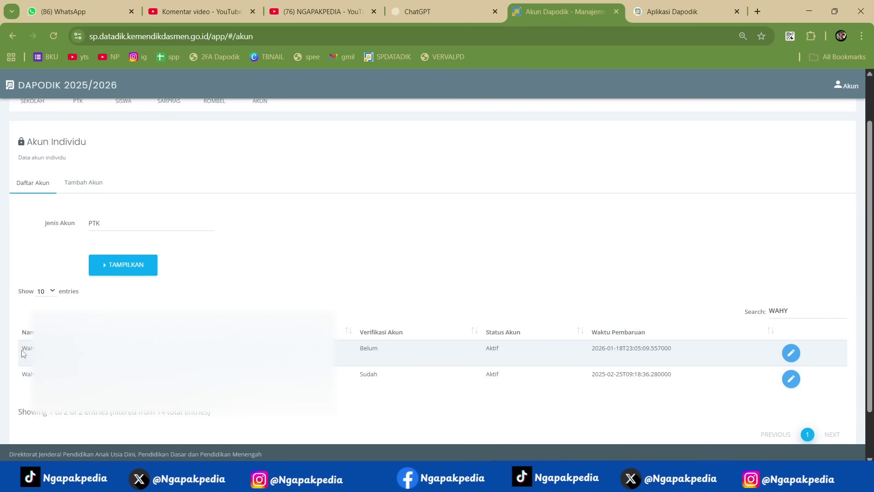
drag(22, 374, 32, 374)
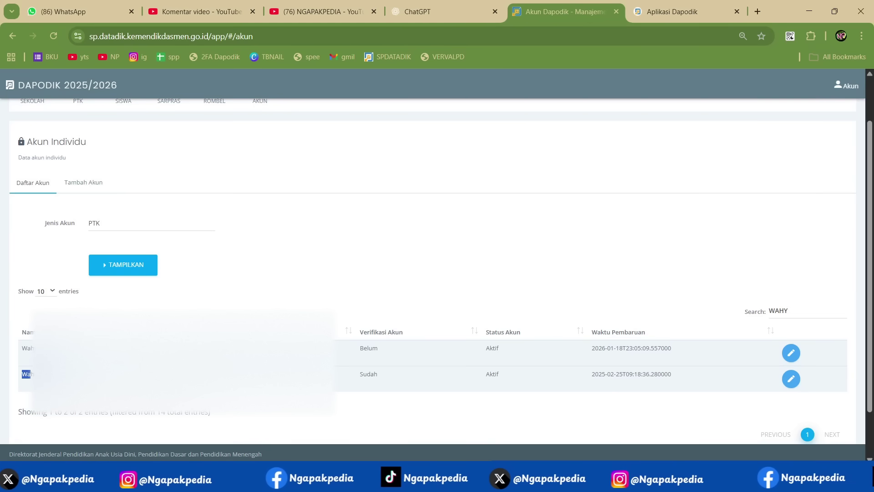
- Point out the second account's verified and Aktif status, then the first account's active status
click(490, 350)
drag(490, 372, 494, 375)
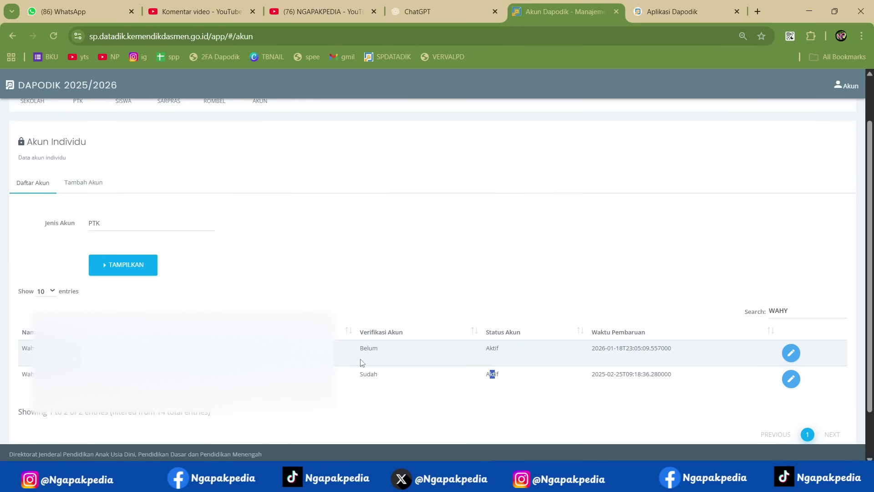
click(366, 348)
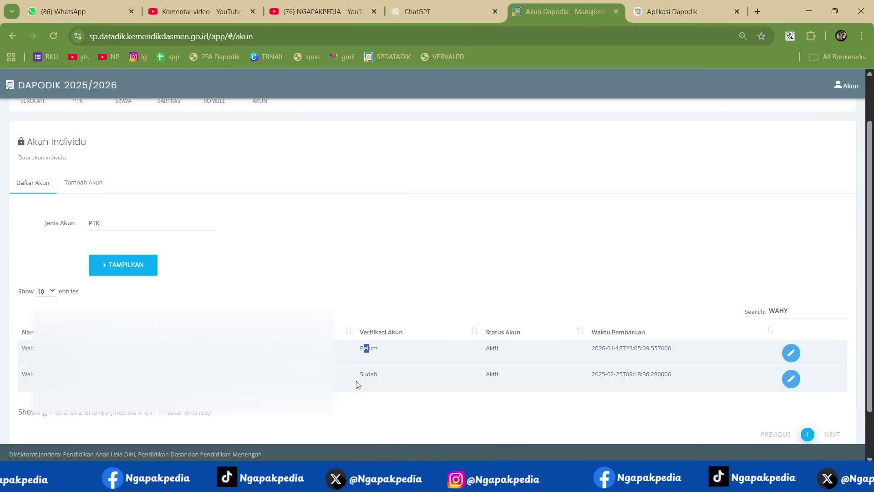
drag(367, 374, 377, 379)
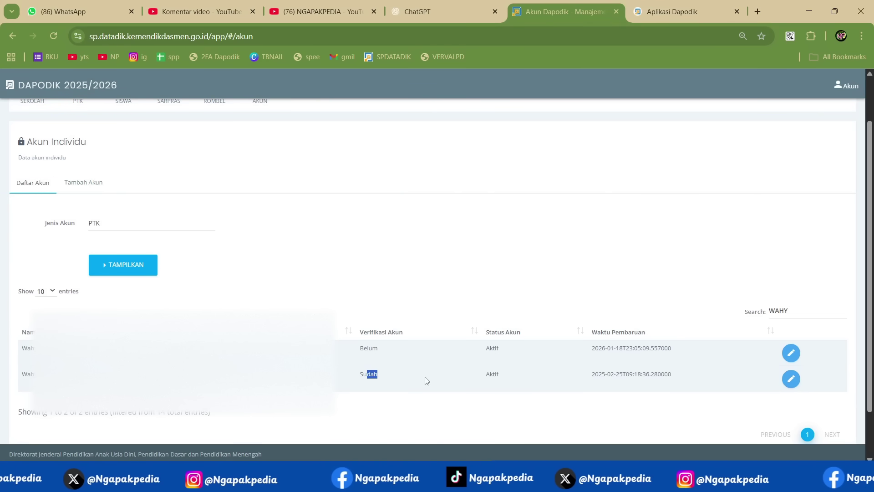
click(328, 398)
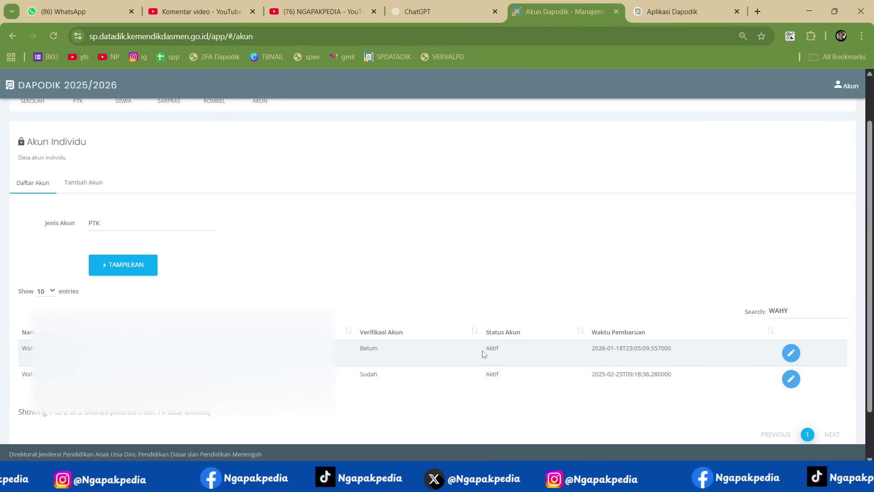
drag(486, 372, 498, 377)
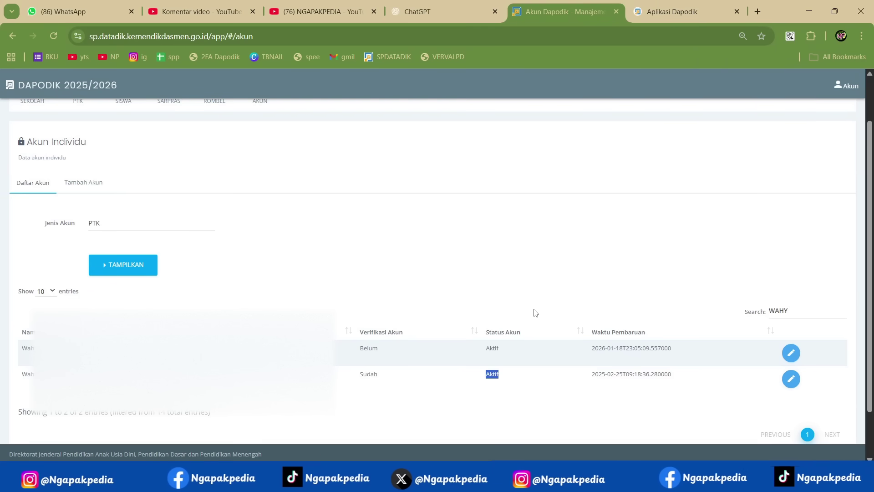
drag(490, 347, 495, 375)
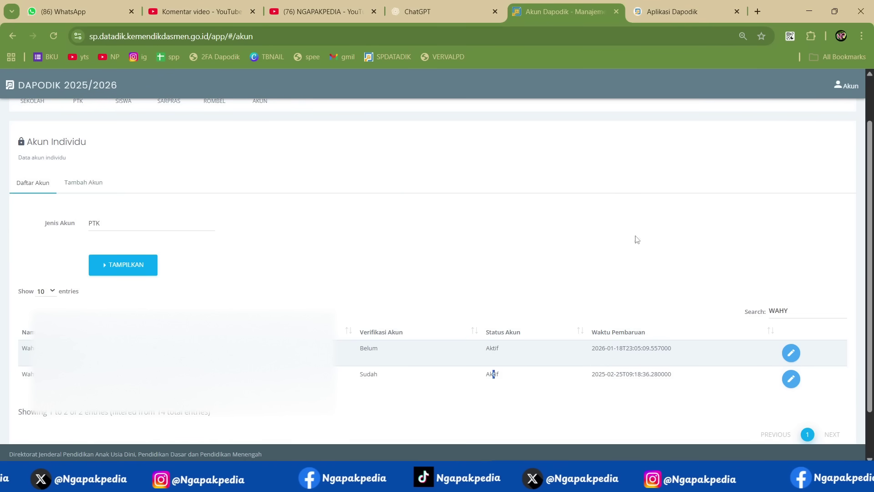
- In the notes, highlight the section C heading on KS accounts and steps 1 and 2
click(623, 482)
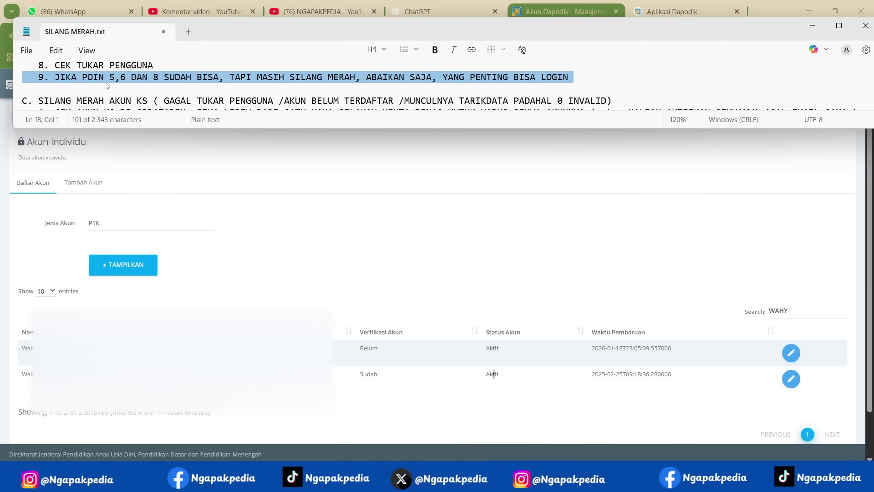
triple_click(51, 104)
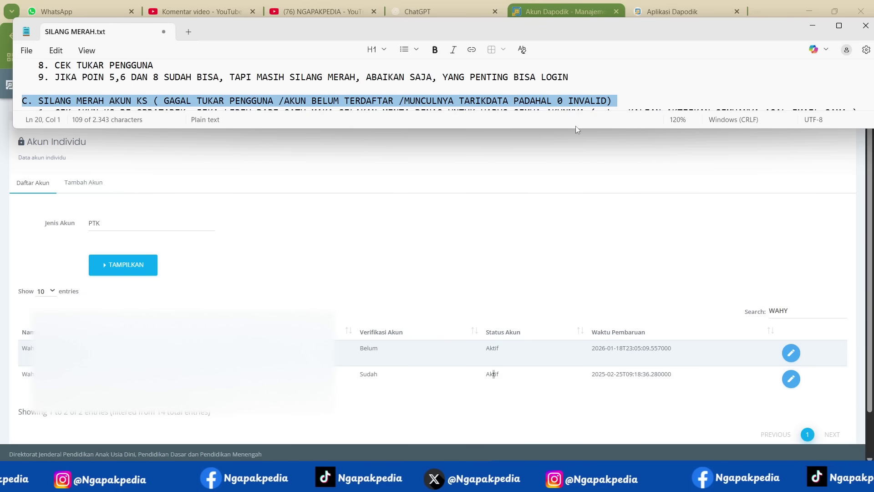
scroll(79, 73, down, 1)
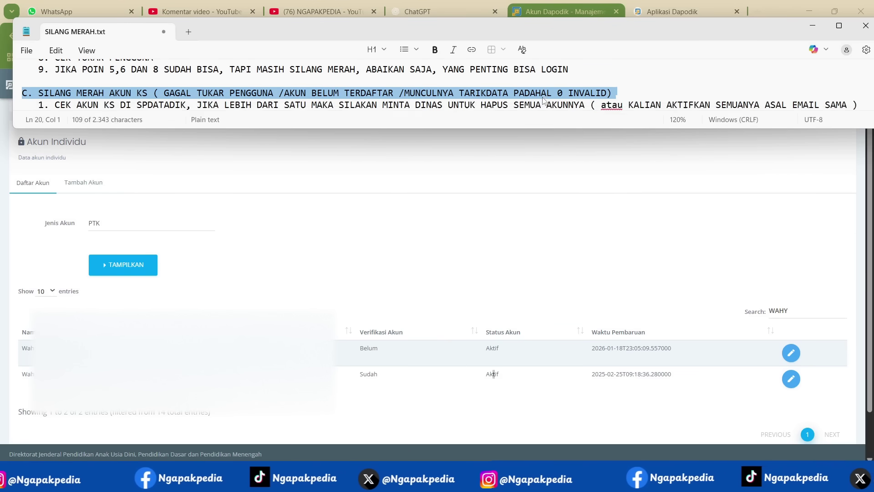
triple_click(16, 80)
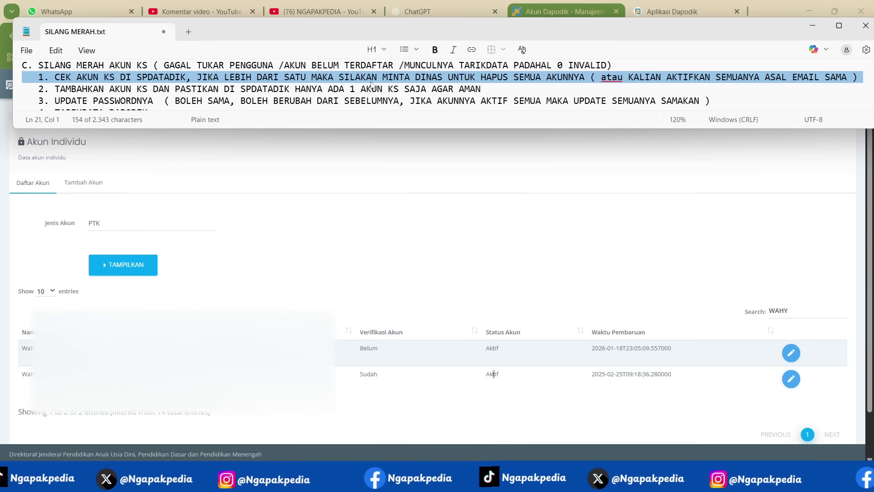
click(17, 91)
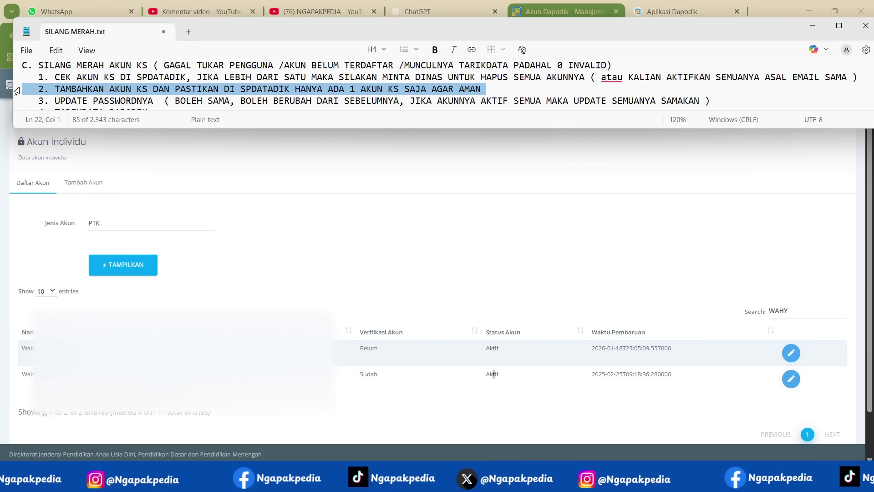
- Highlight step 10 on the synchronisation procedure, then bring the Aplikasi Dapodik app forward
scroll(23, 91, down, 1)
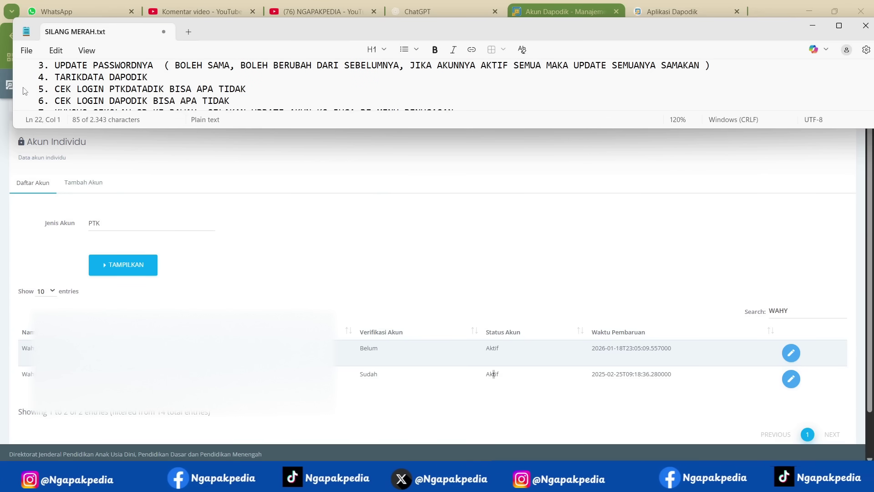
scroll(24, 90, down, 1)
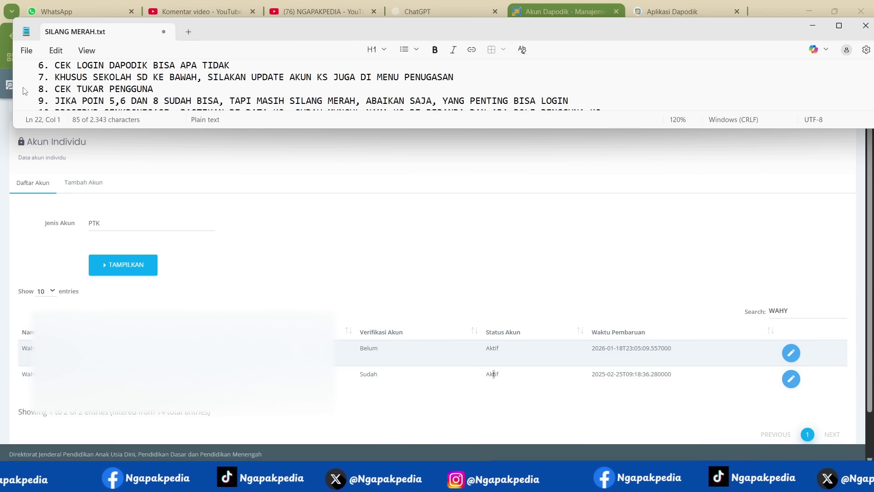
scroll(24, 90, down, 1)
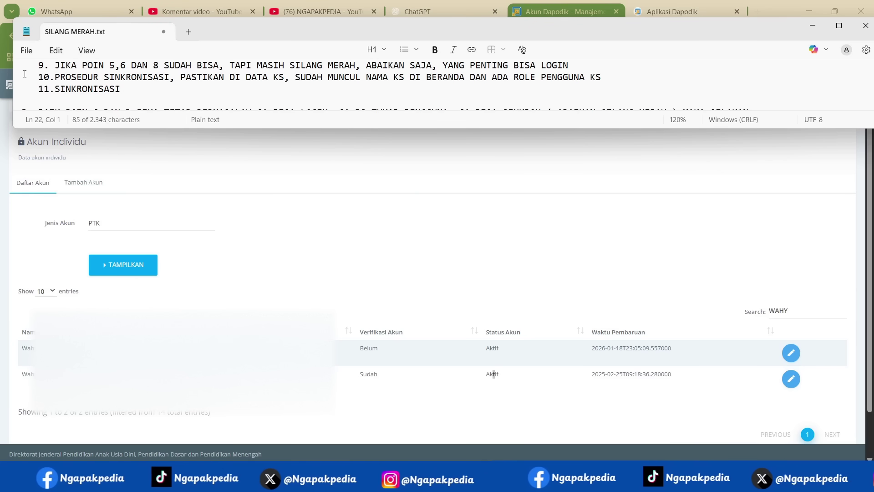
click(14, 79)
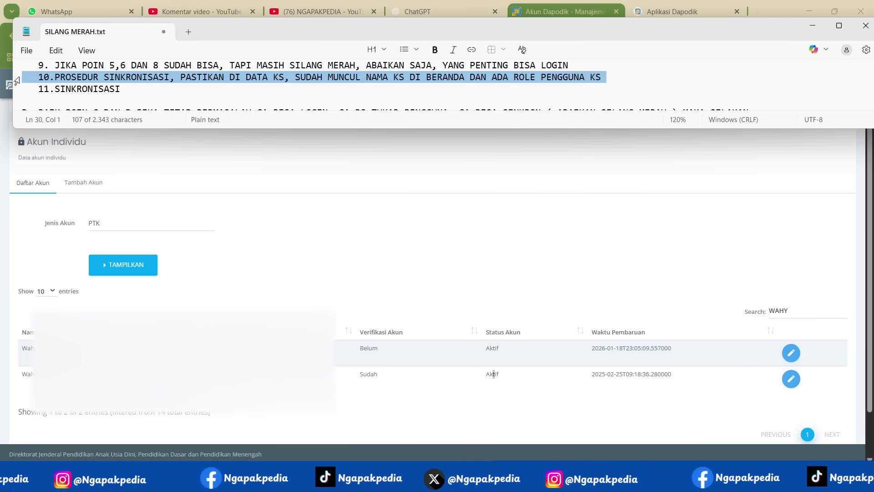
click(663, 10)
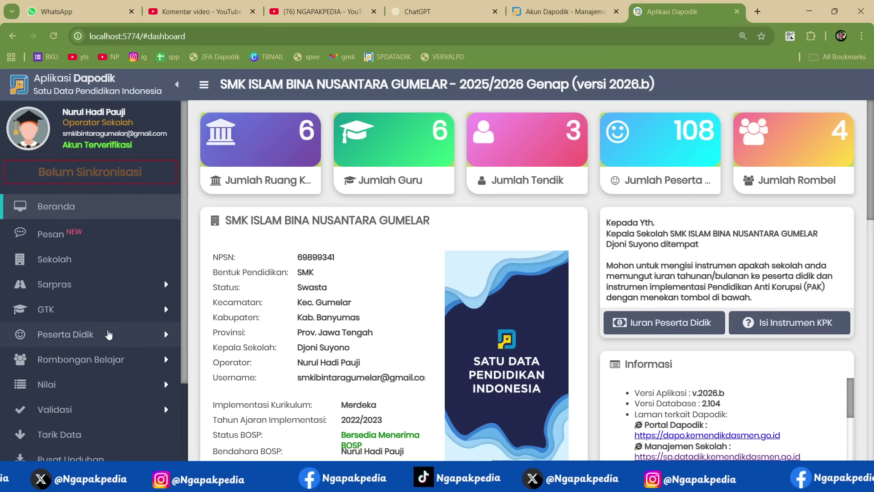
- Highlight the Kepala Sekolah's name on the Dapodik dashboard
scroll(315, 198, down, 2)
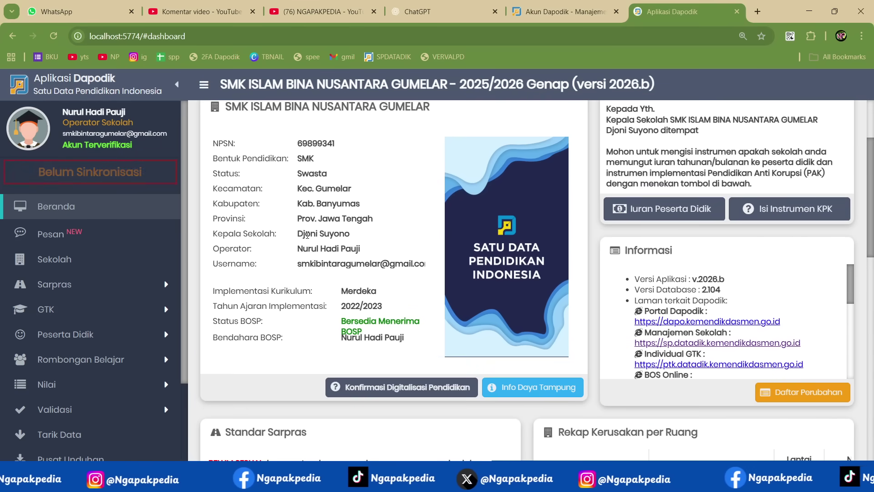
drag(299, 234, 350, 234)
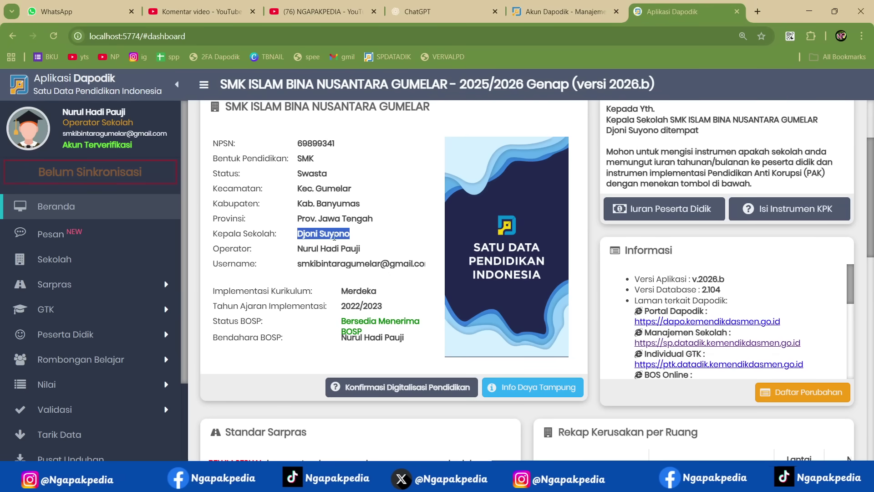
click(336, 236)
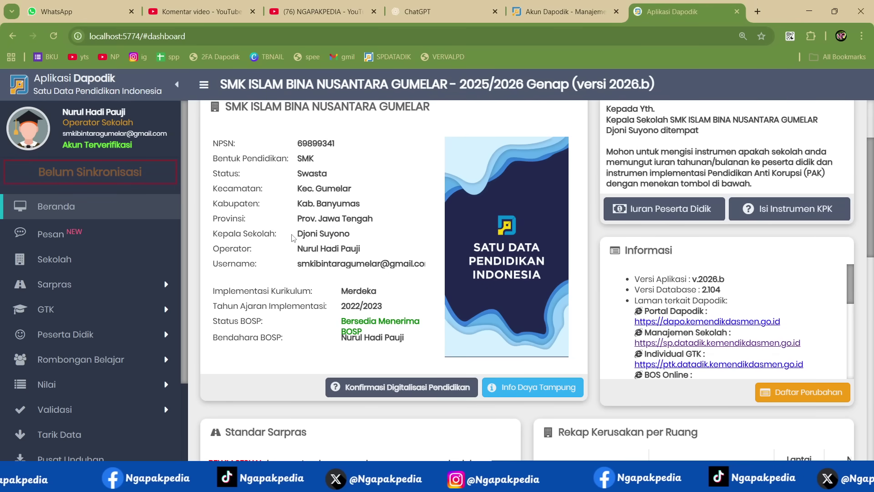
drag(297, 234, 362, 238)
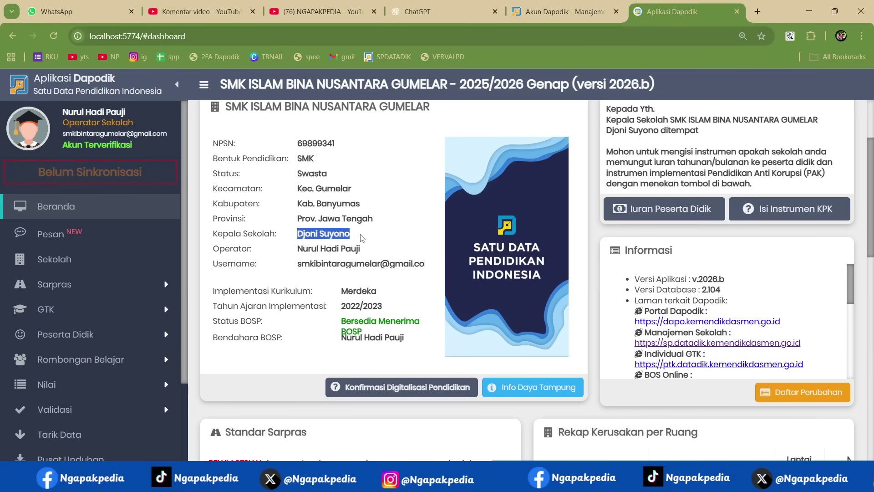
- Go to Pengaturan and choose Manajemen Pengguna, bringing up the registration-code validation
scroll(83, 362, down, 3)
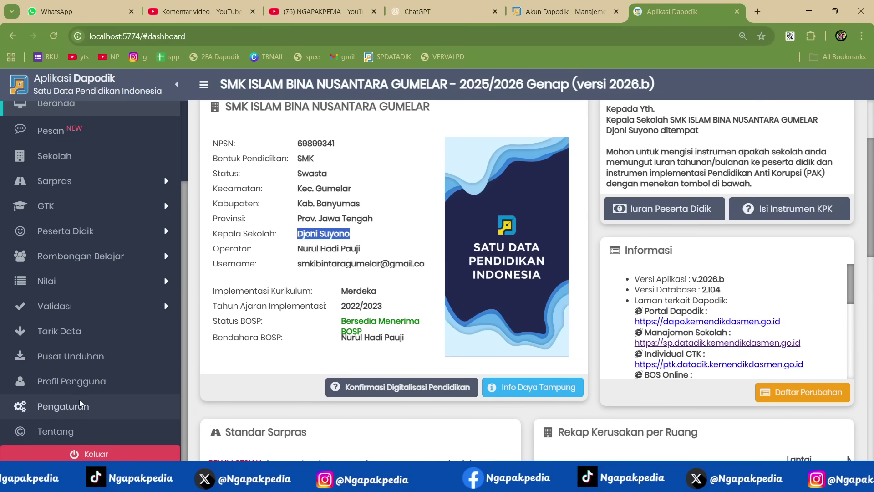
click(79, 399)
click(294, 186)
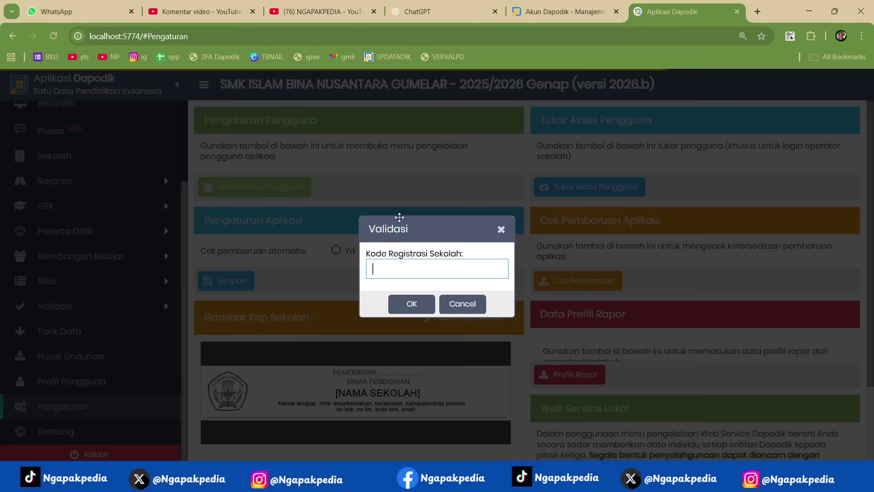
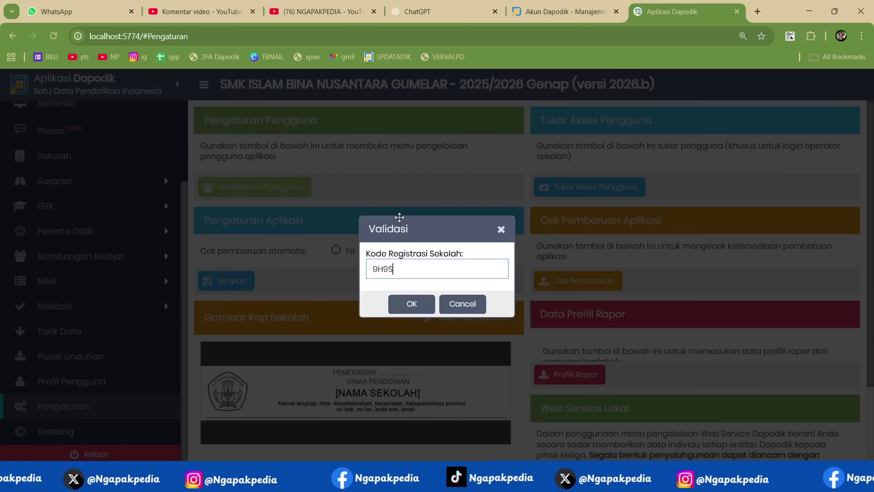
- Enter the school registration code, then show the principal's roles and point out Kepala Sekolah
key(Return)
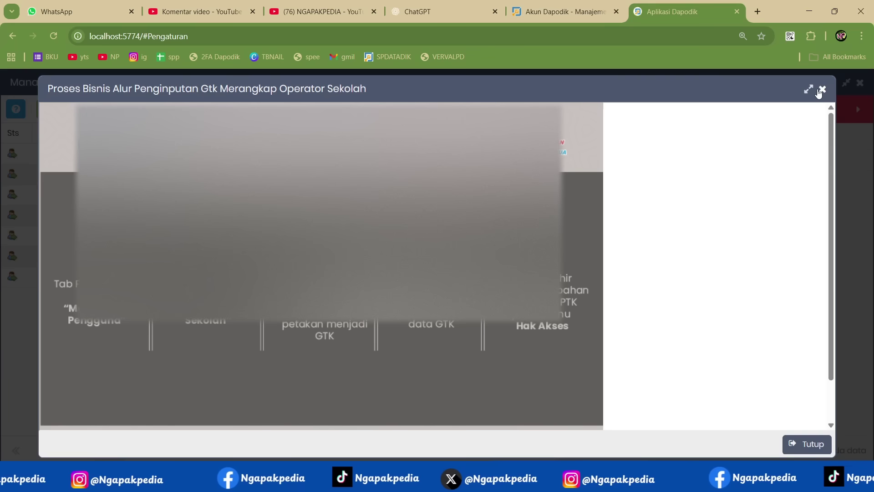
click(822, 90)
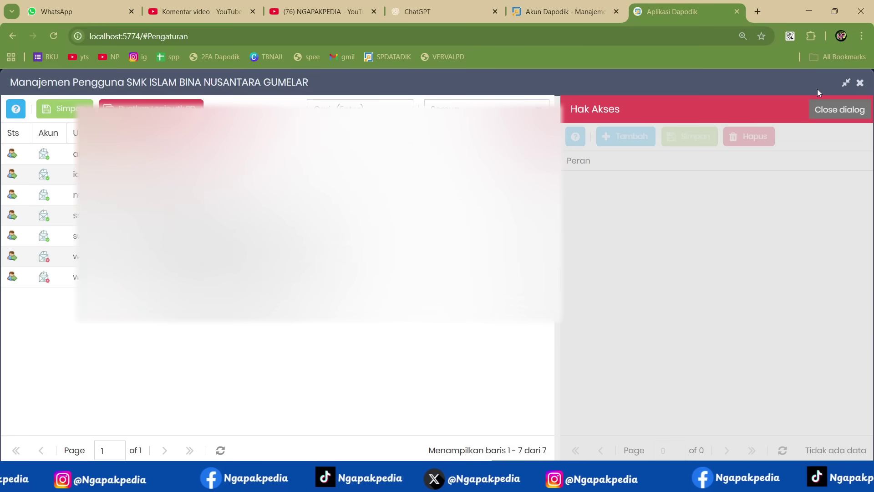
click(75, 236)
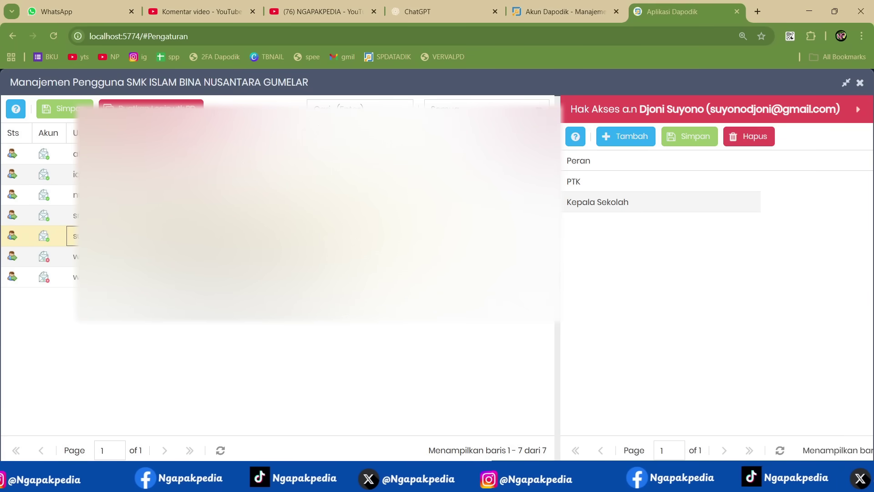
click(605, 210)
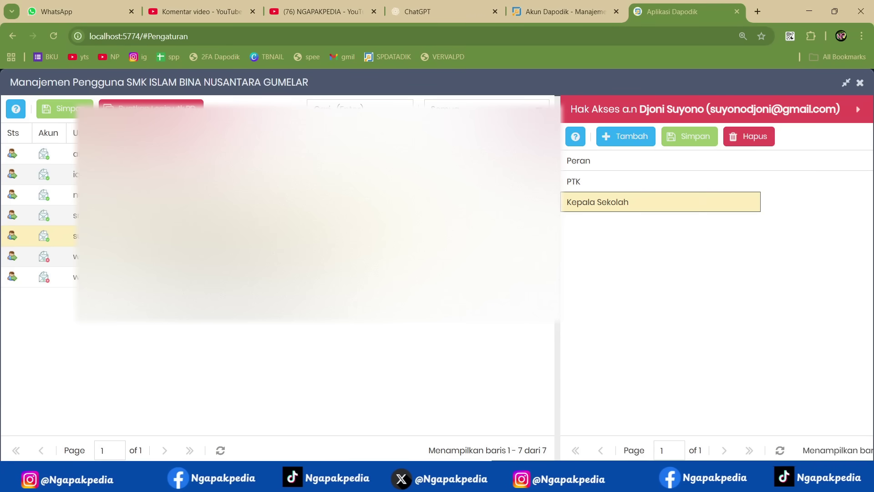
- Glance back at the troubleshooting notes, then close user management
key(alt+Tab)
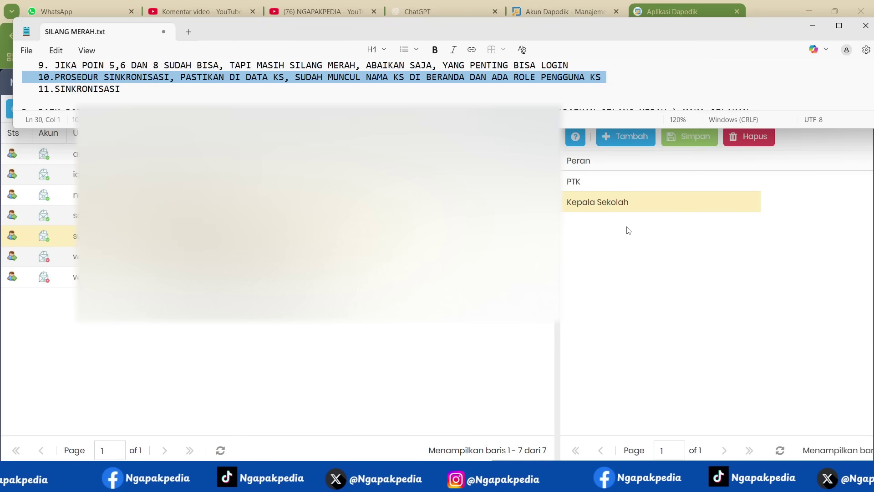
click(662, 269)
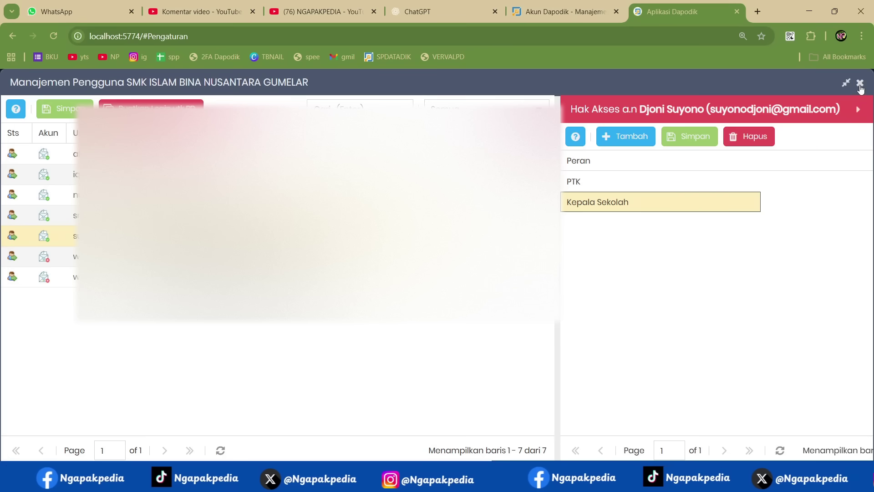
click(860, 83)
- Return to Beranda, then in the notes highlight section D's conditions and step 1 on reinstalling Dapodik
scroll(59, 139, up, 5)
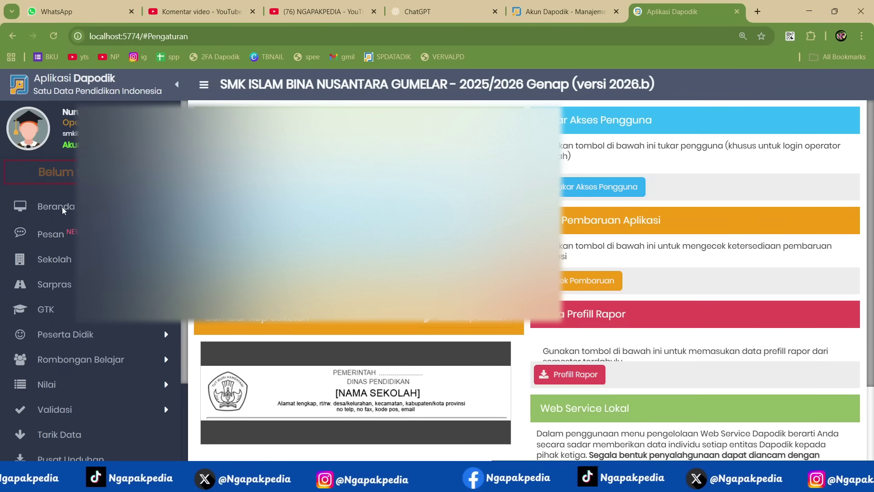
click(62, 206)
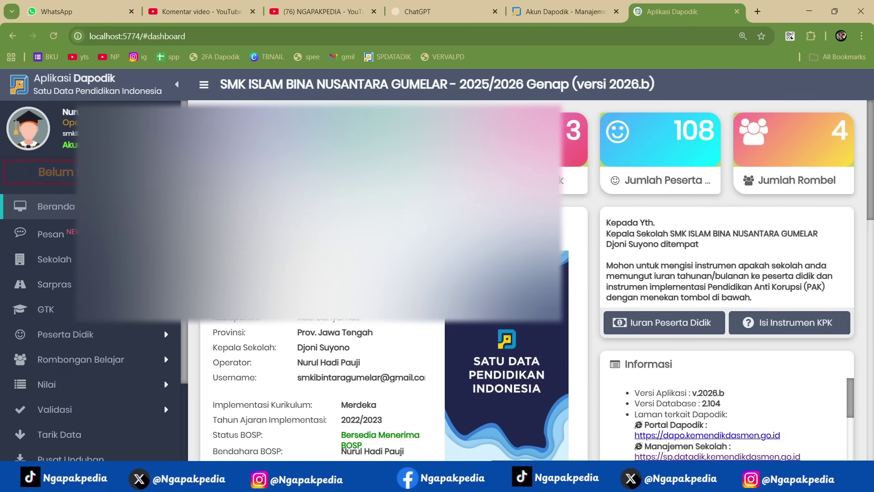
key(alt+Tab)
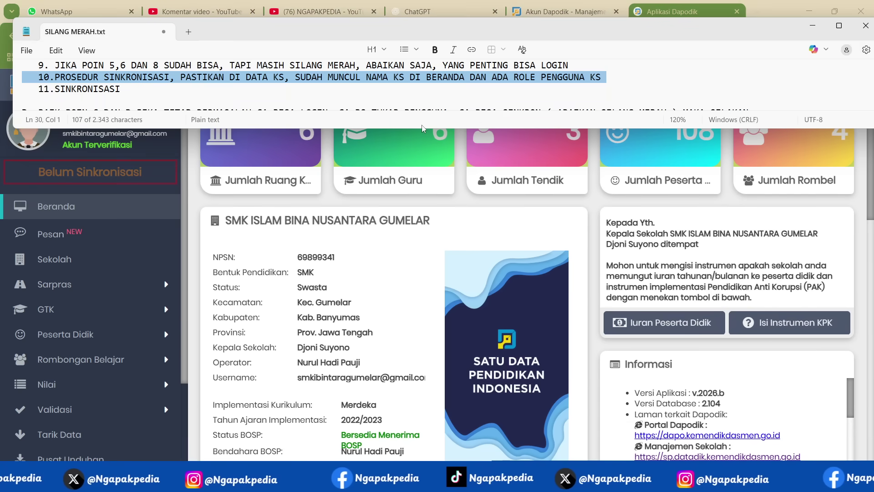
scroll(397, 80, down, 1)
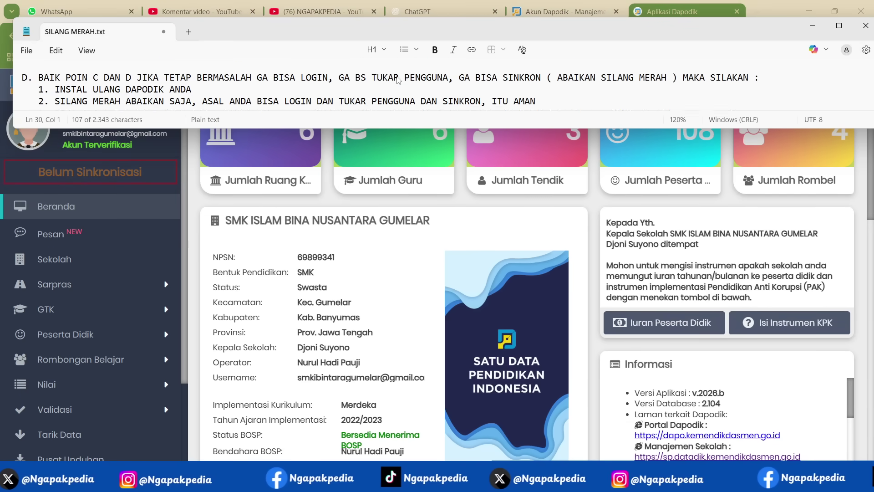
drag(92, 77, 240, 77)
drag(339, 77, 663, 76)
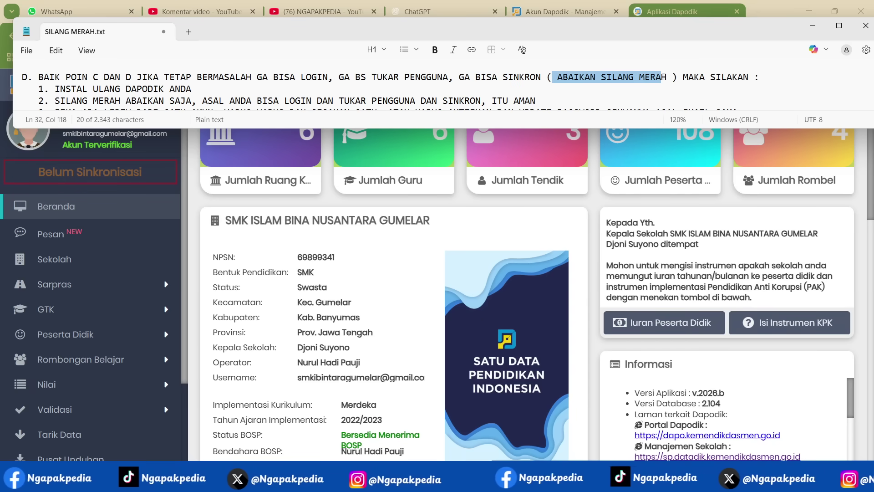
click(18, 92)
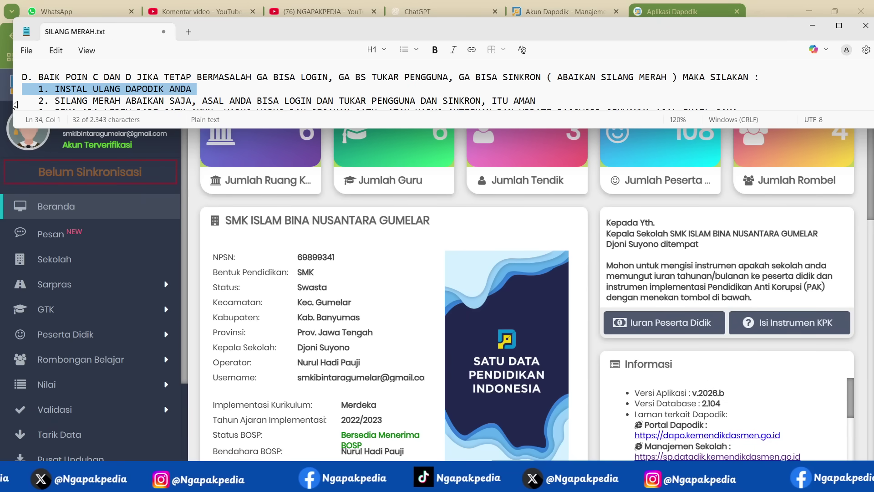
- Highlight points 2 and 3 of section D and start a new line after point 3
click(15, 104)
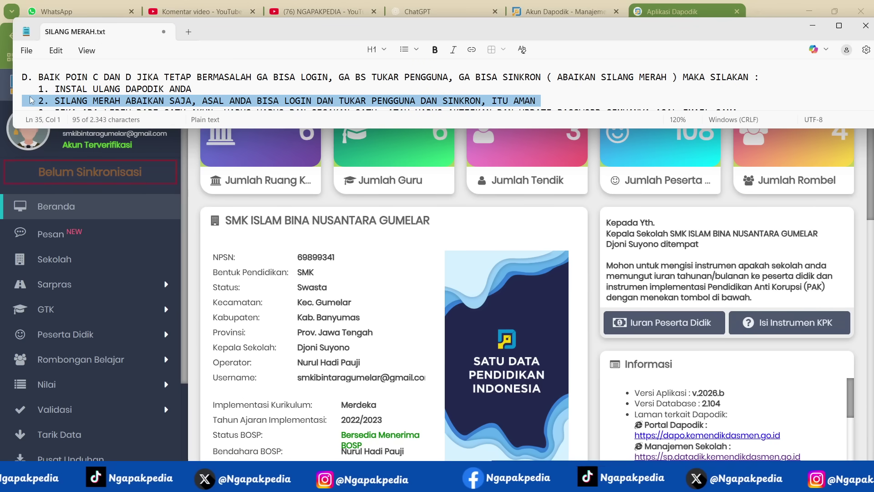
scroll(30, 100, down, 1)
click(18, 107)
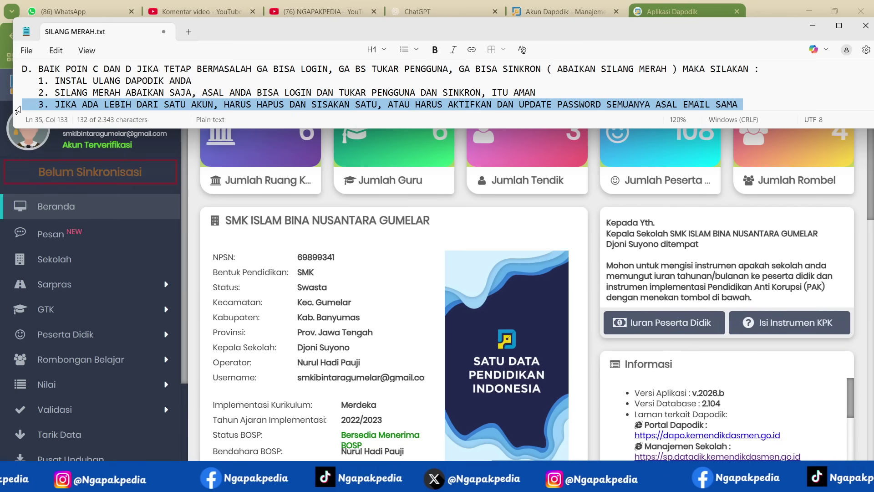
click(749, 104)
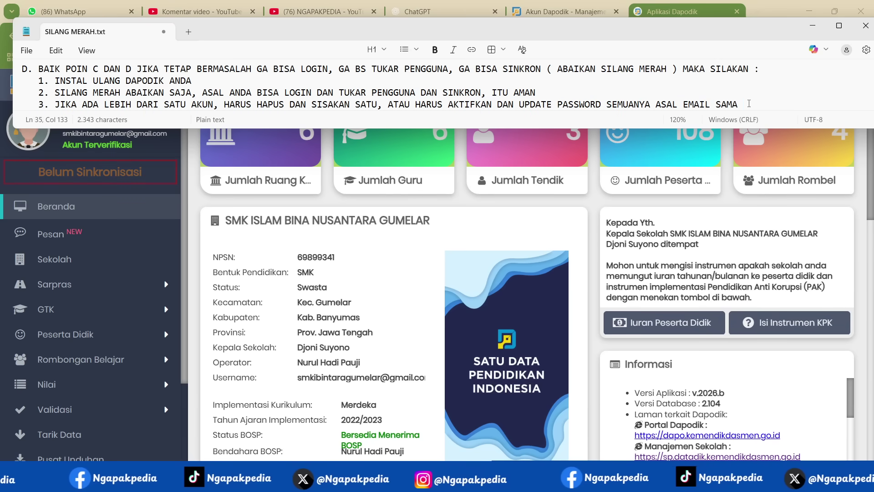
key(Return)
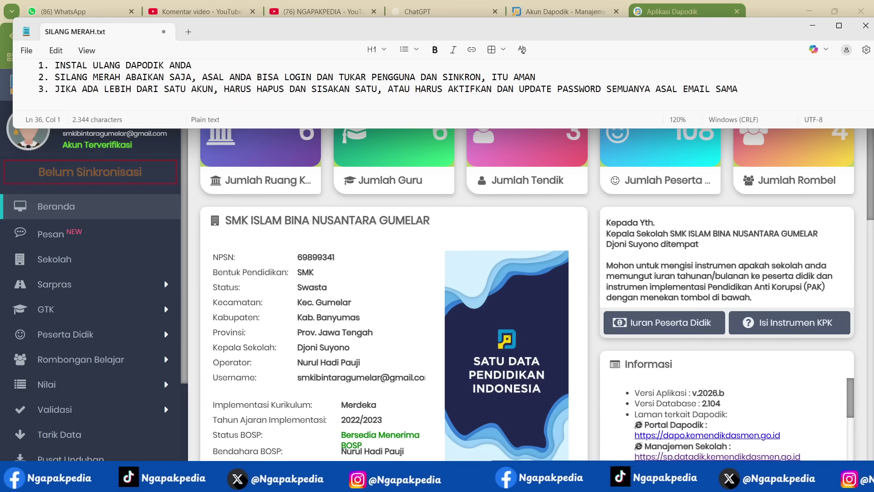
- Add point '4. JIKA SUDAH TARIKDATA TAPI TIDAK BISA MAKA SILAKAN INSTAL ULANG DAPODIK' to section D
text(4)
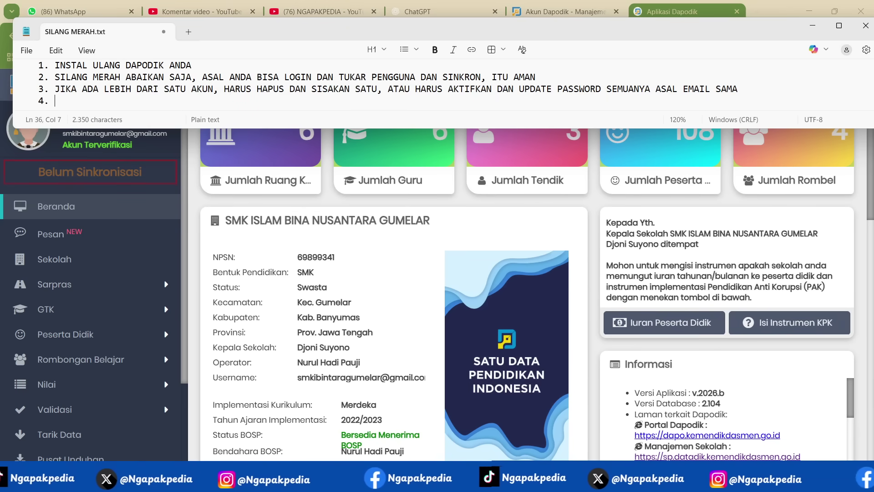
text(. JIKA)
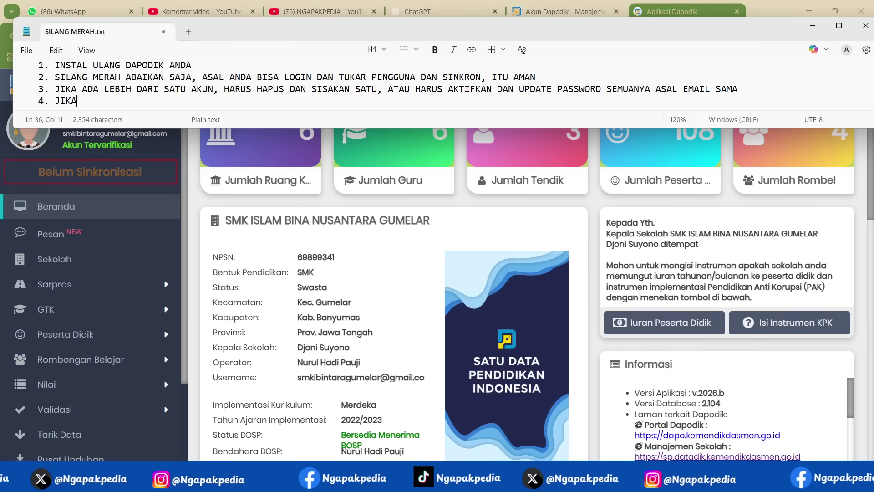
text( SUDAH TARIKDA)
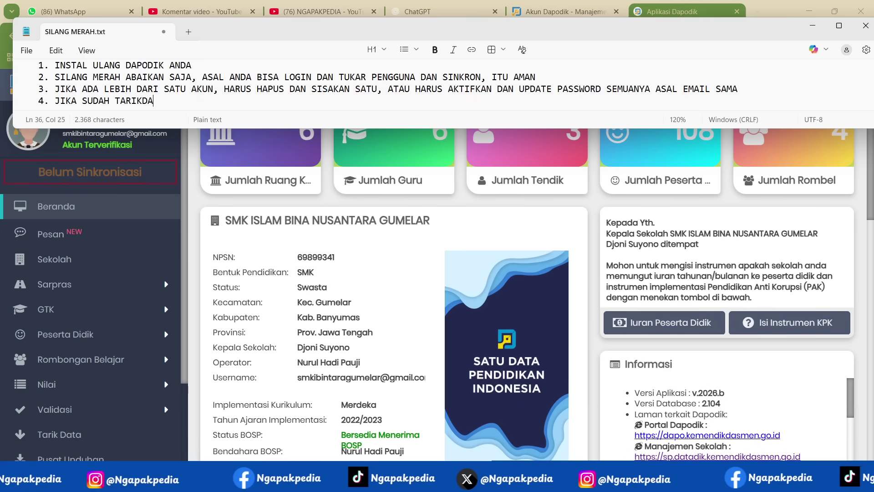
text(TA TAPI TID)
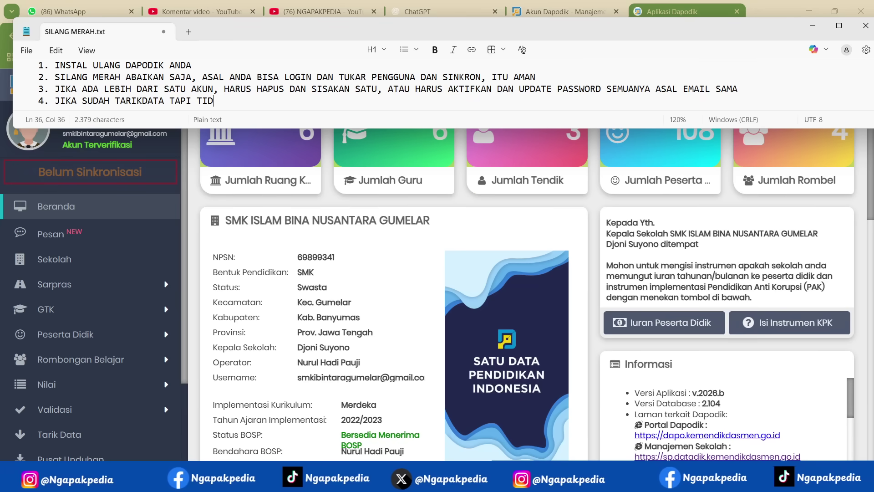
text(AK BISA MAKA SILAKAN INSTAL ULANG DAPODIK)
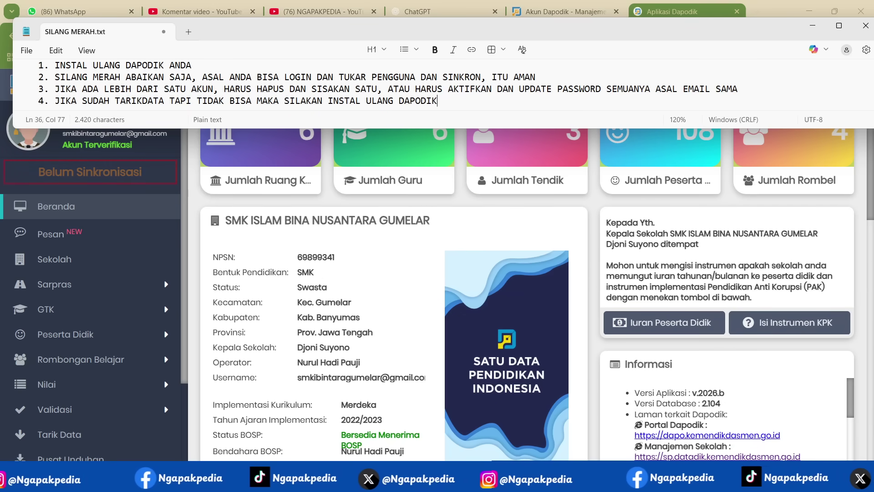
click(851, 483)
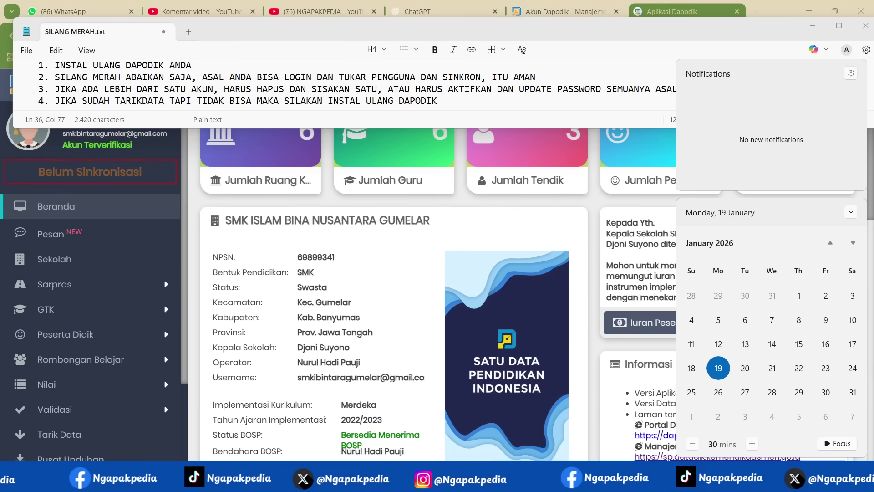
click(455, 102)
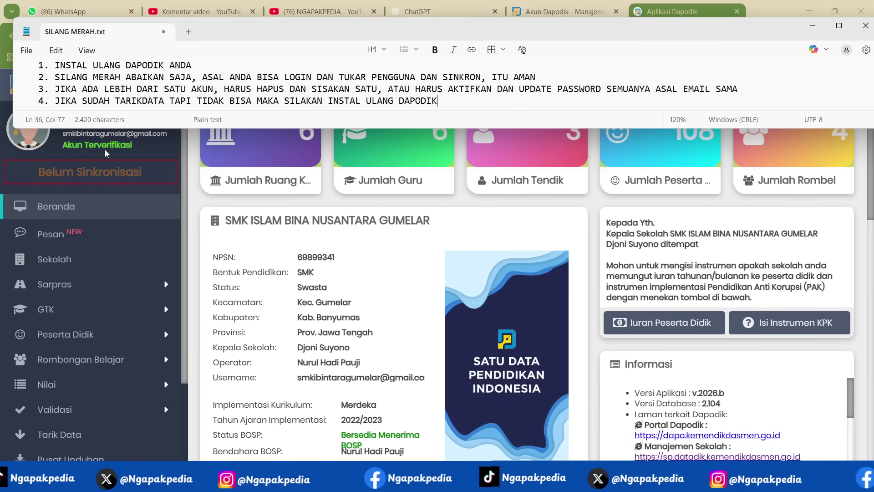
- Maximize the notes, highlight the A, B, C headings and point D1, then minimize Notepad
scroll(224, 84, up, 10)
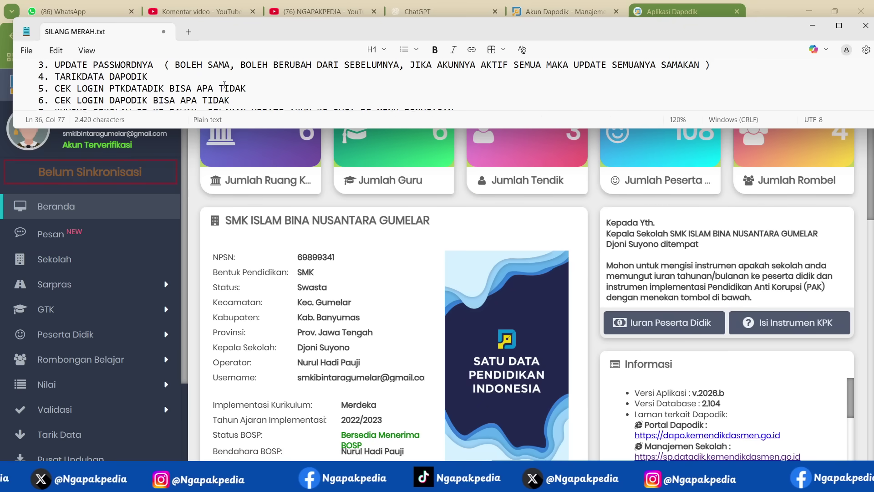
scroll(224, 84, up, 1)
key(super+Up)
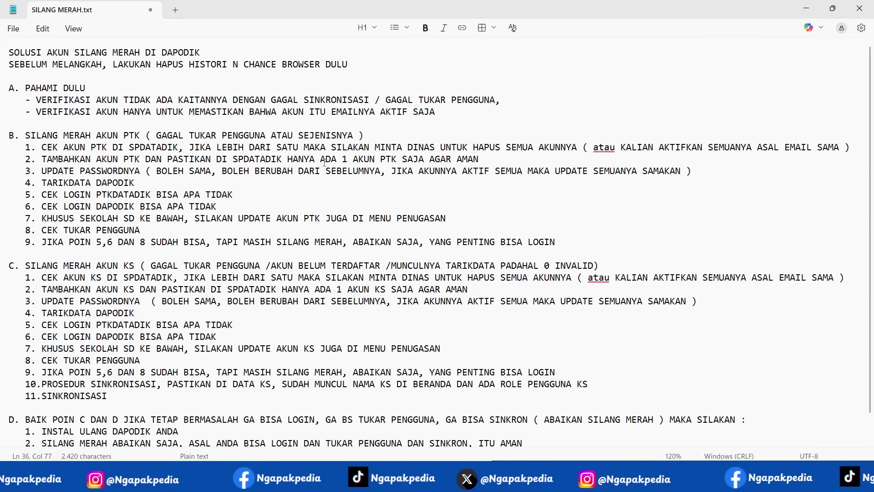
click(4, 94)
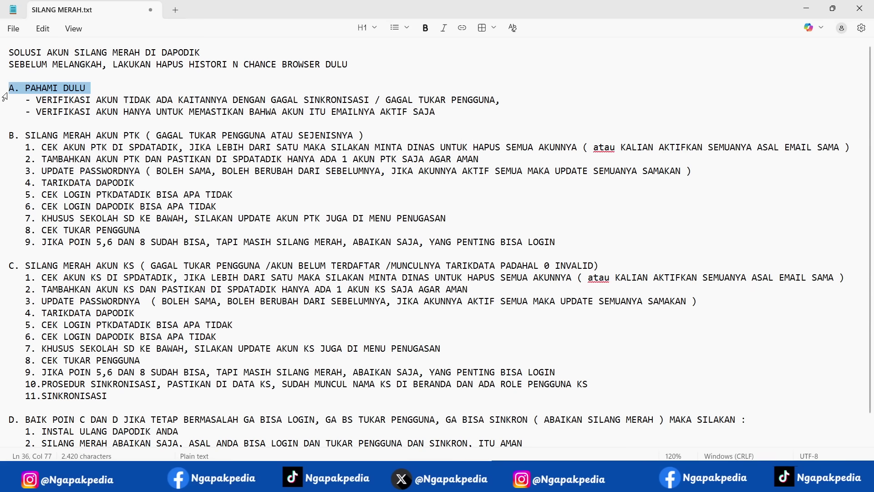
click(2, 136)
click(3, 269)
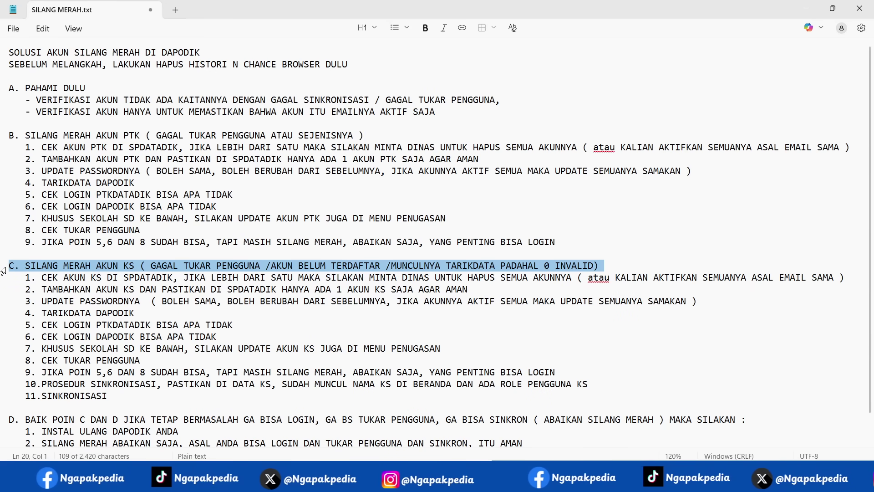
click(6, 435)
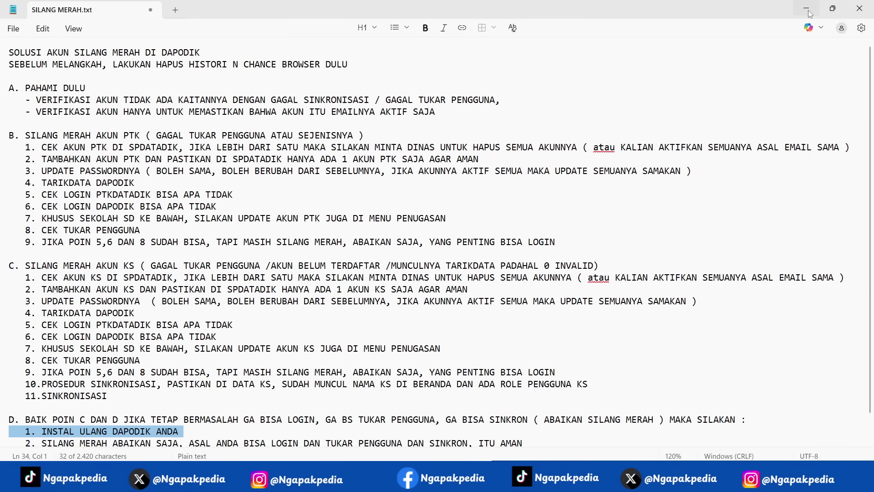
click(806, 8)
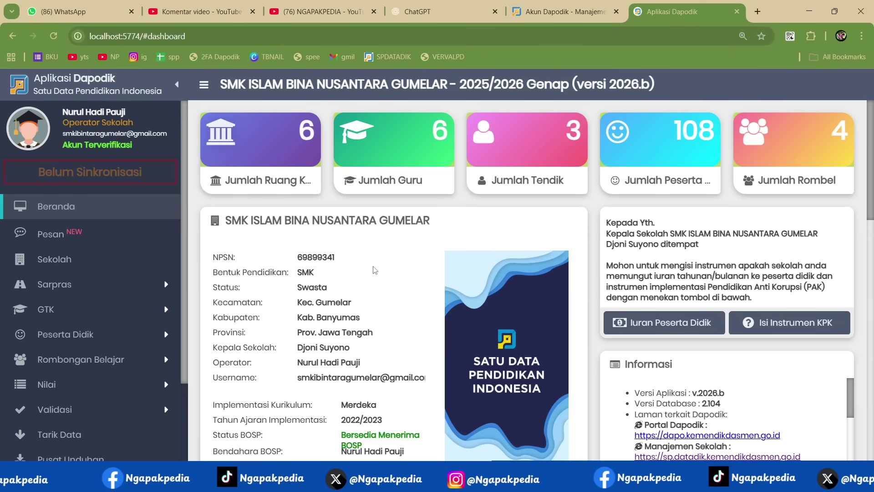
scroll(374, 266, down, 3)
scroll(374, 266, up, 3)
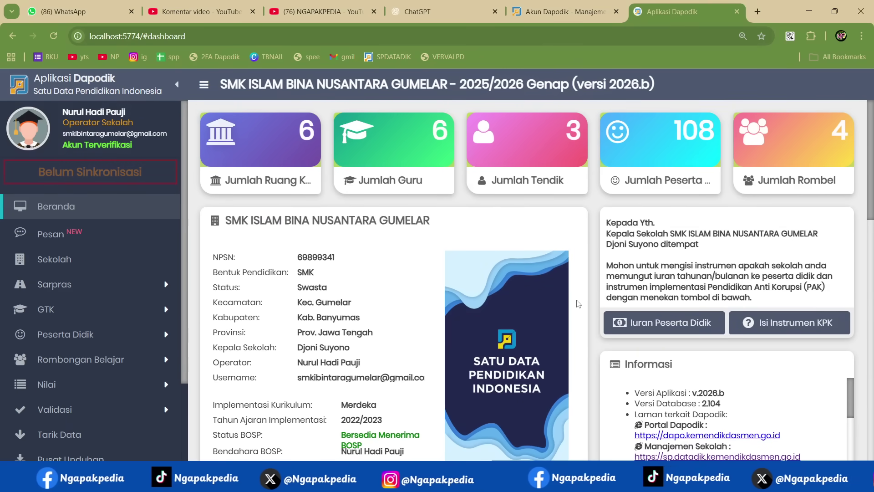
key(alt+Tab)
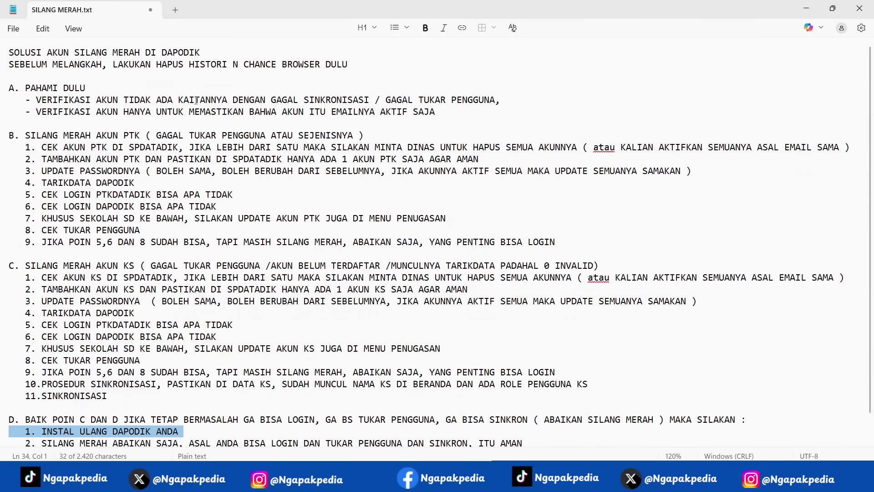
click(4, 53)
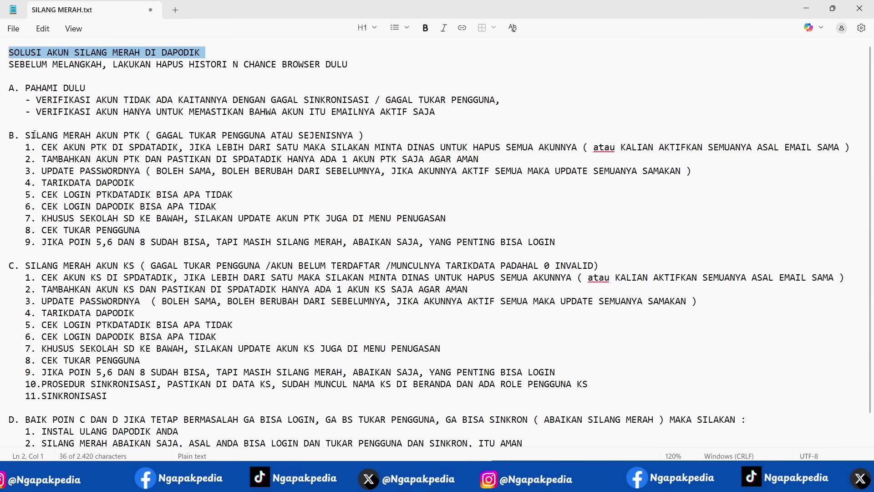
click(3, 149)
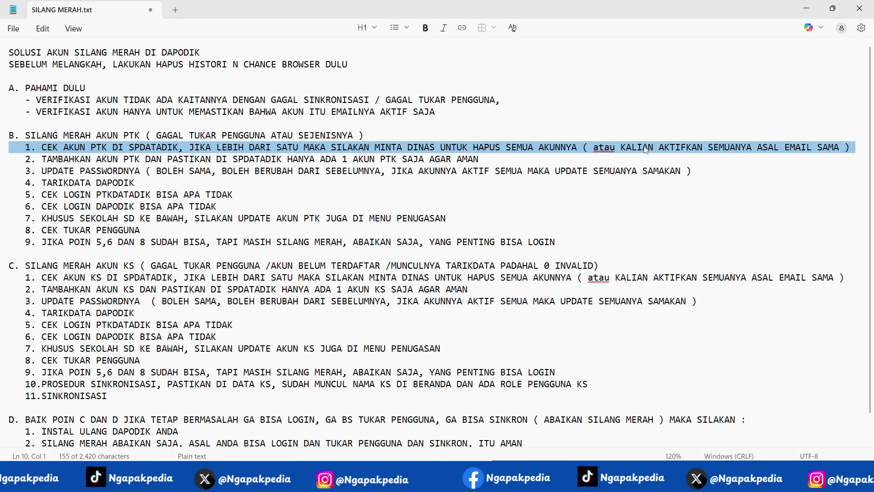
scroll(531, 210, down, 1)
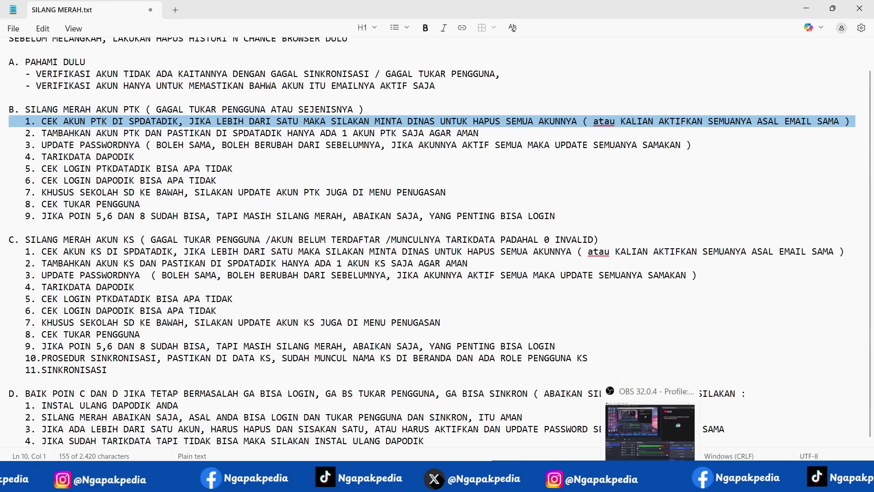
click(637, 478)
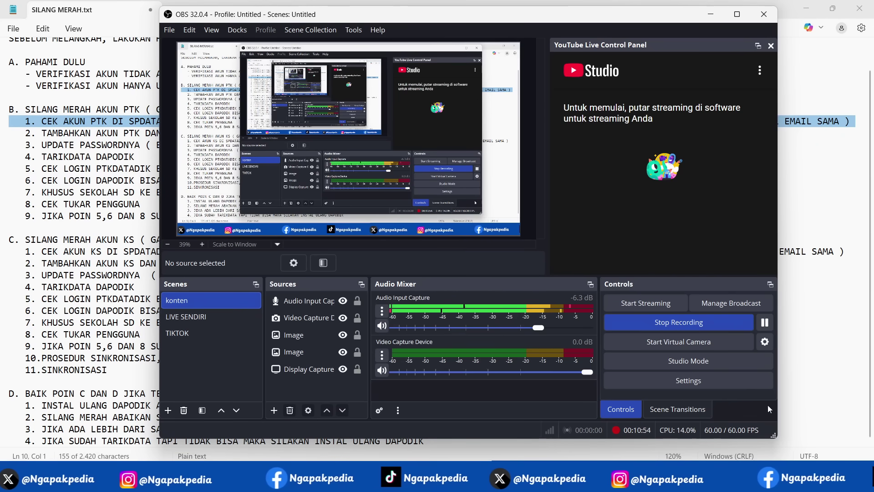
click(829, 192)
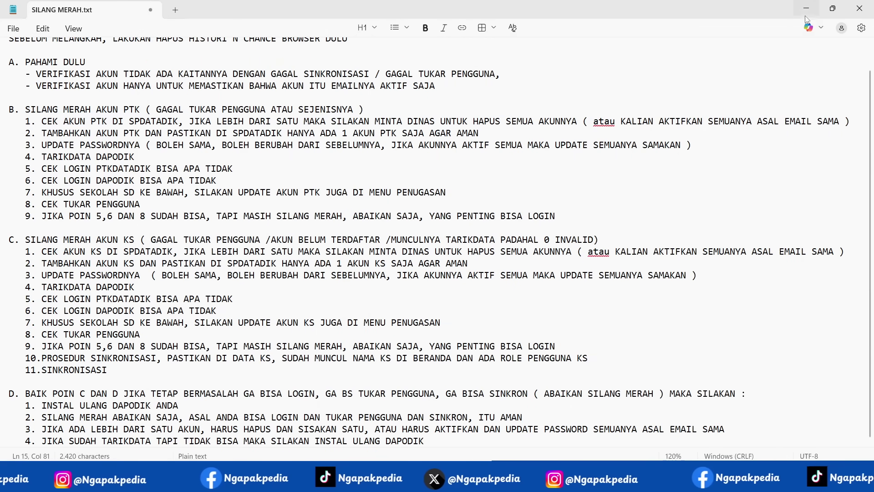
click(805, 13)
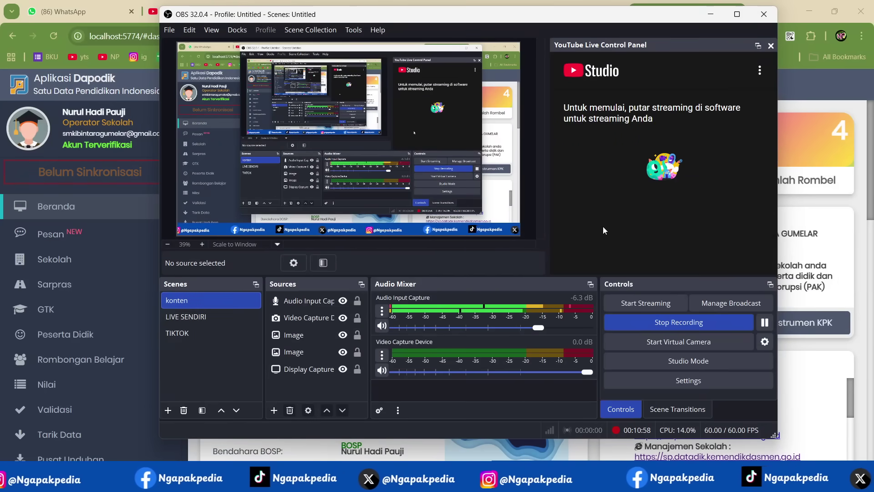